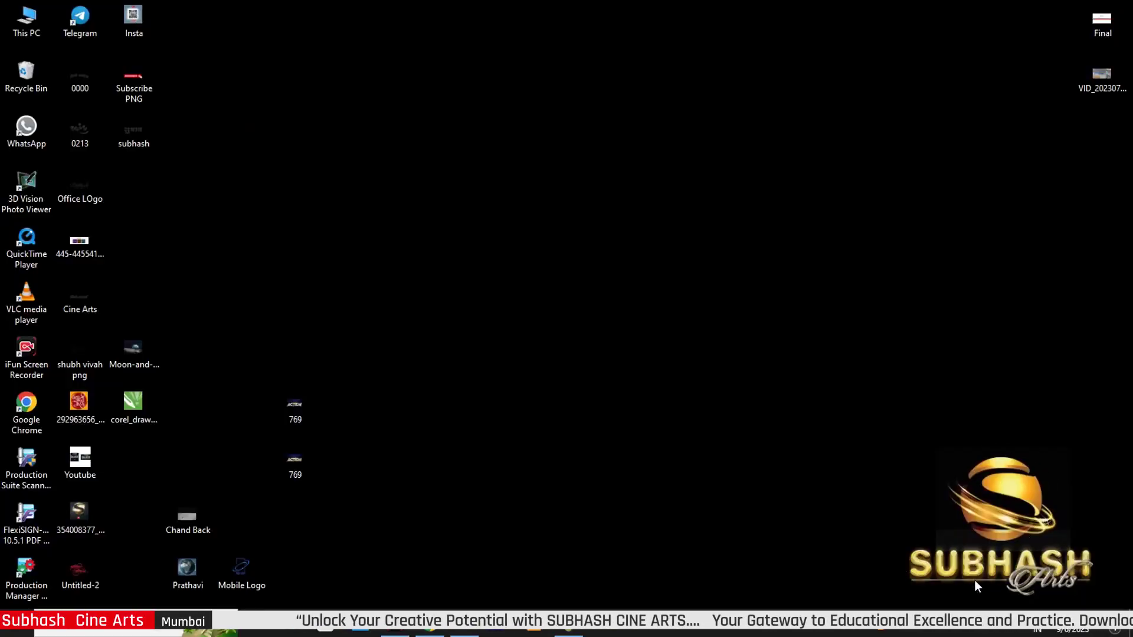
# - Run Extract Here on the 6-9-23 archive in Downloads to reach its password prompt
pyautogui.doubleClick(38, 30)
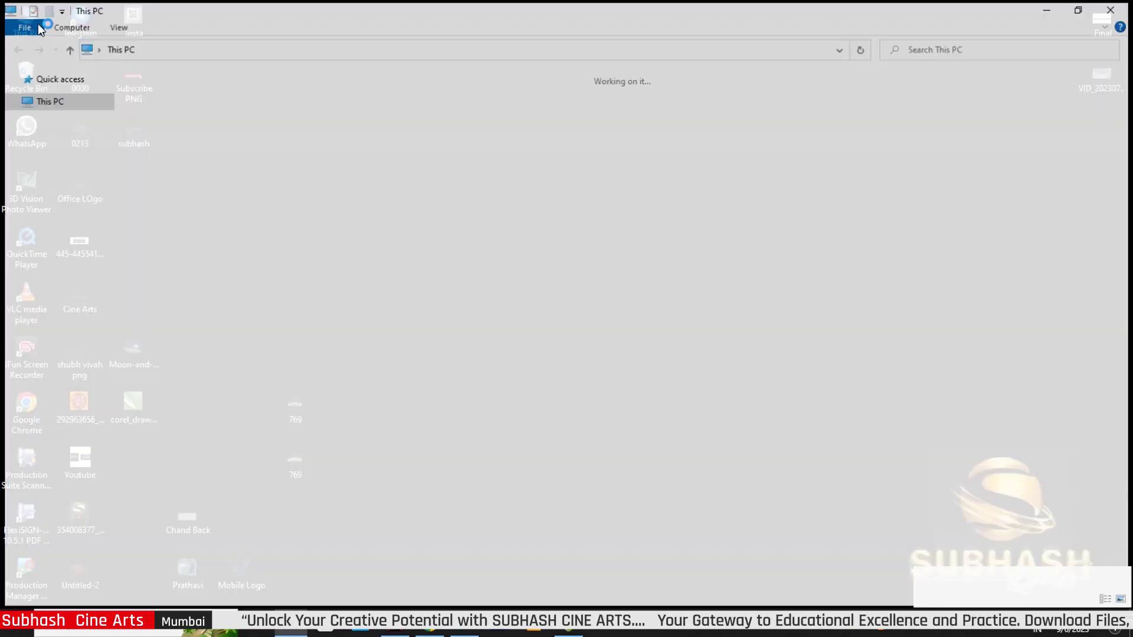
pyautogui.click(58, 117)
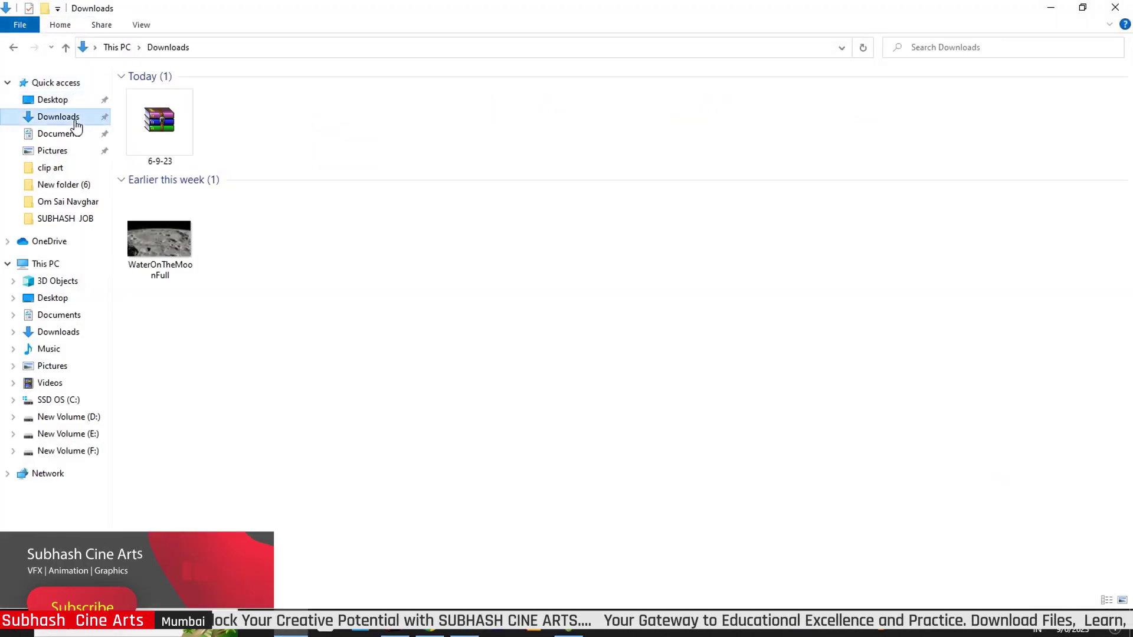
pyautogui.click(166, 138)
pyautogui.rightClick(169, 139)
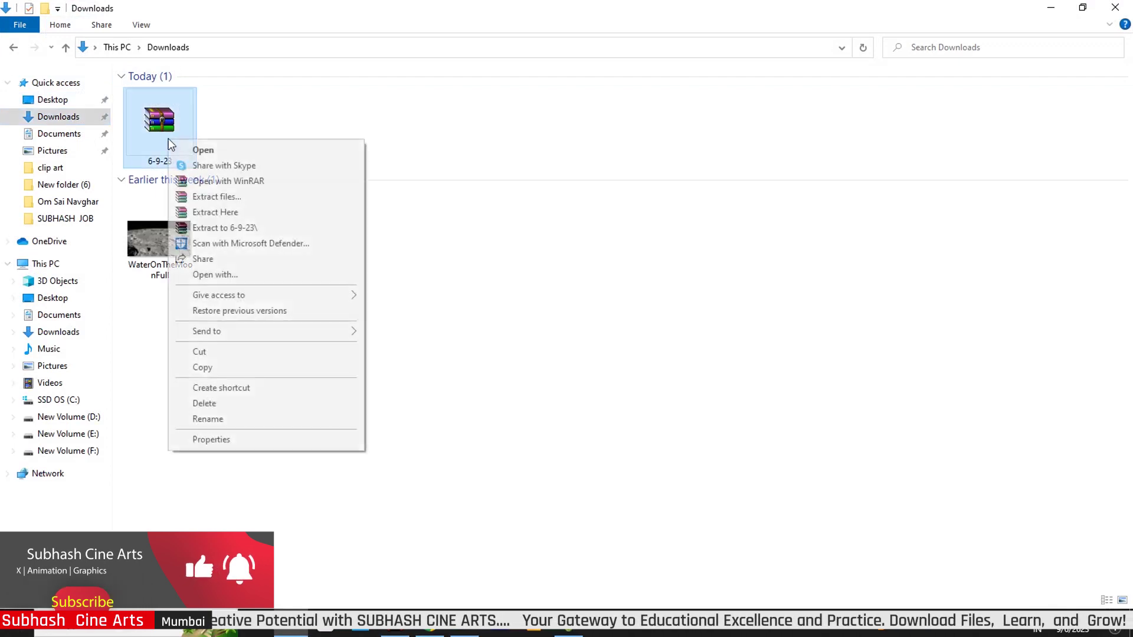
pyautogui.click(213, 212)
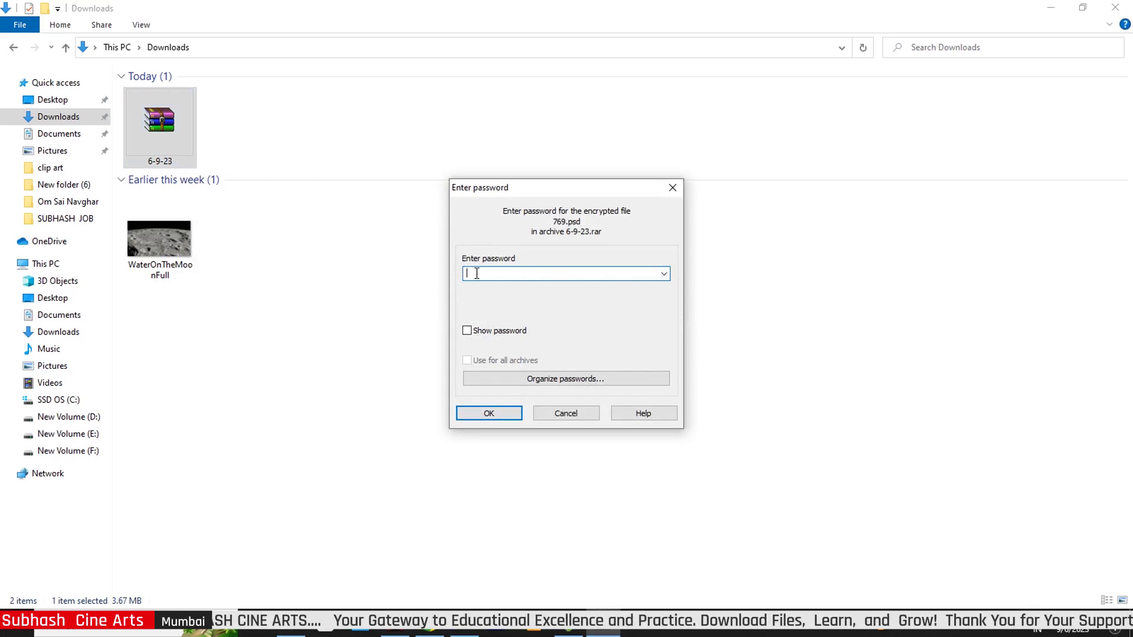
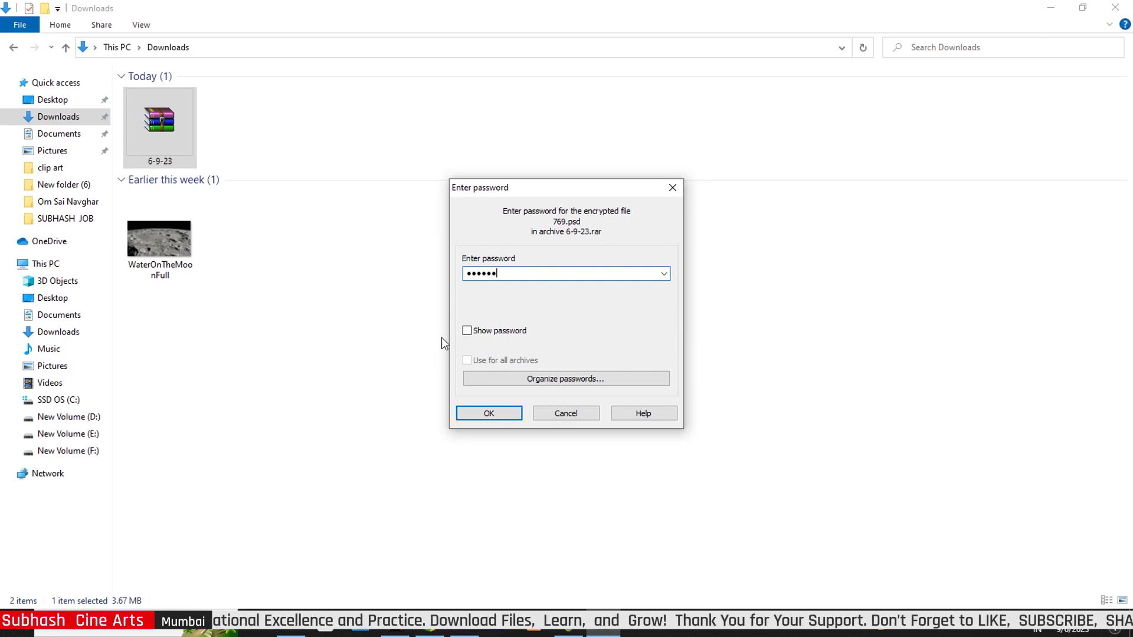
# - Enter the archive password and confirm so 769.psd is extracted into Downloads
pyautogui.click(481, 413)
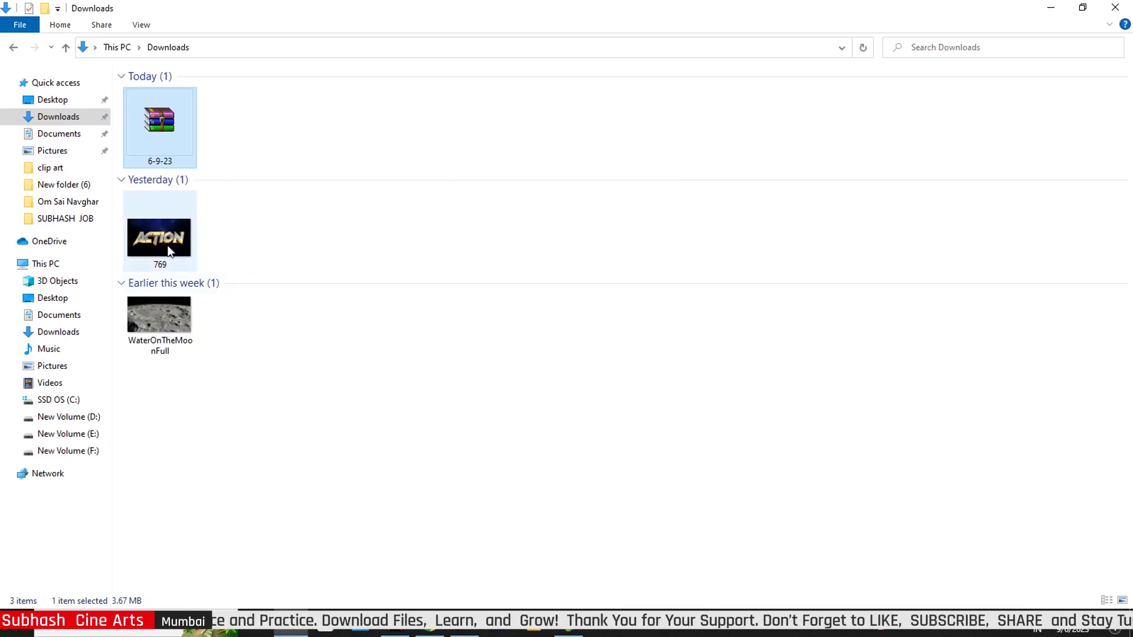
# - Drag the extracted 769.psd from Downloads into Photoshop to open it
pyautogui.click(186, 243)
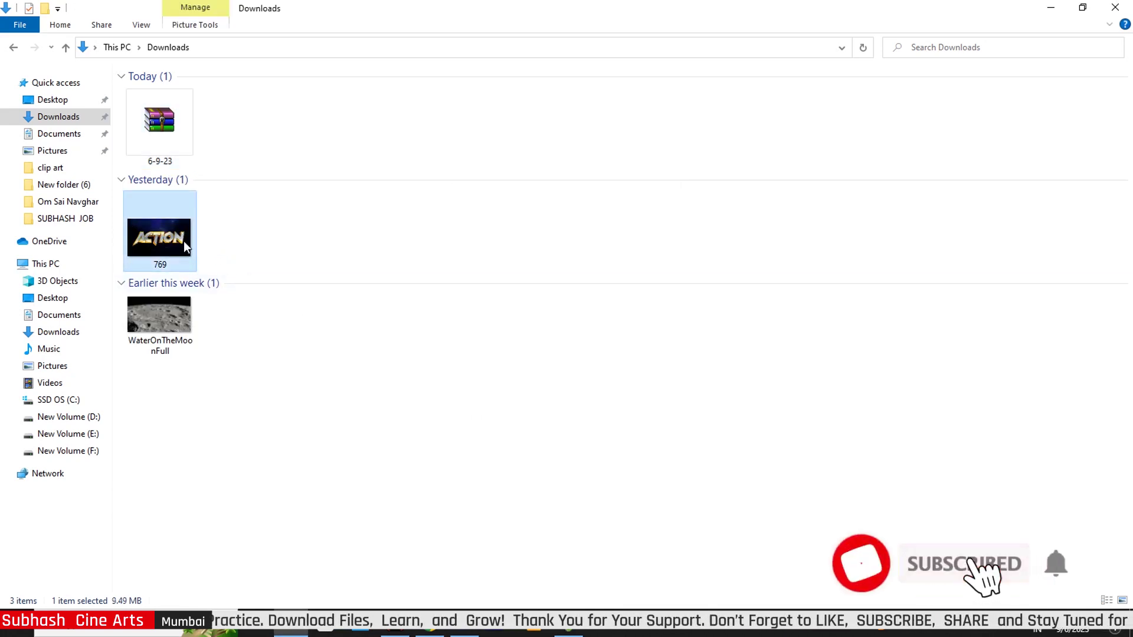
pyautogui.moveTo(182, 241)
pyautogui.mouseDown()
pyautogui.moveTo(513, 470)
pyautogui.moveTo(513, 397)
pyautogui.mouseUp()
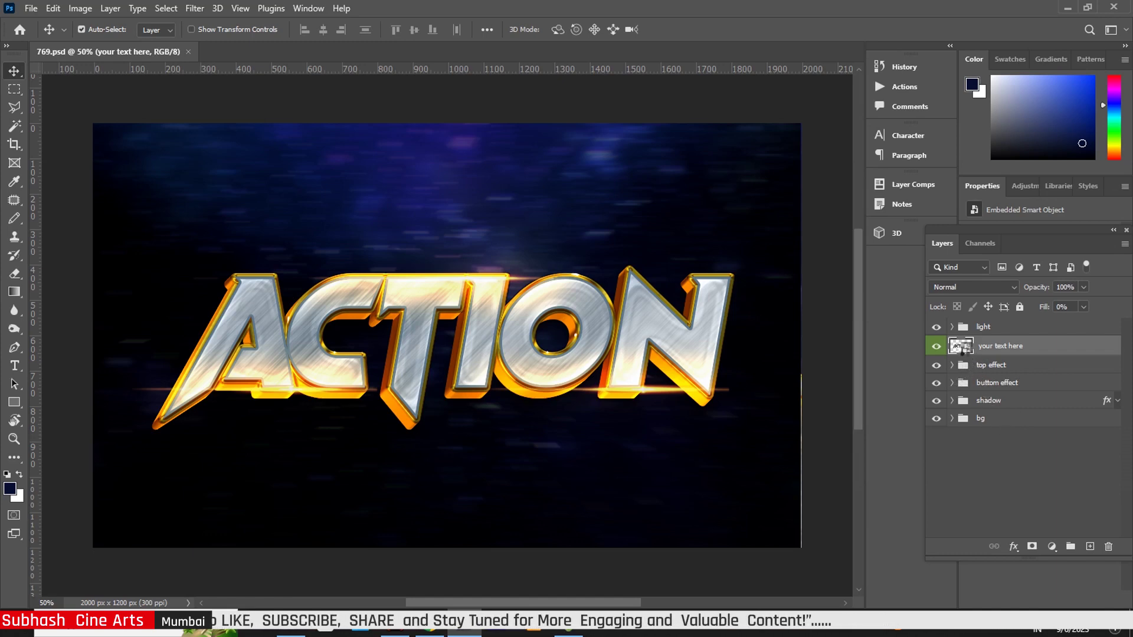
# - Open the text smart object and retype its text as ACTION
pyautogui.doubleClick(960, 346)
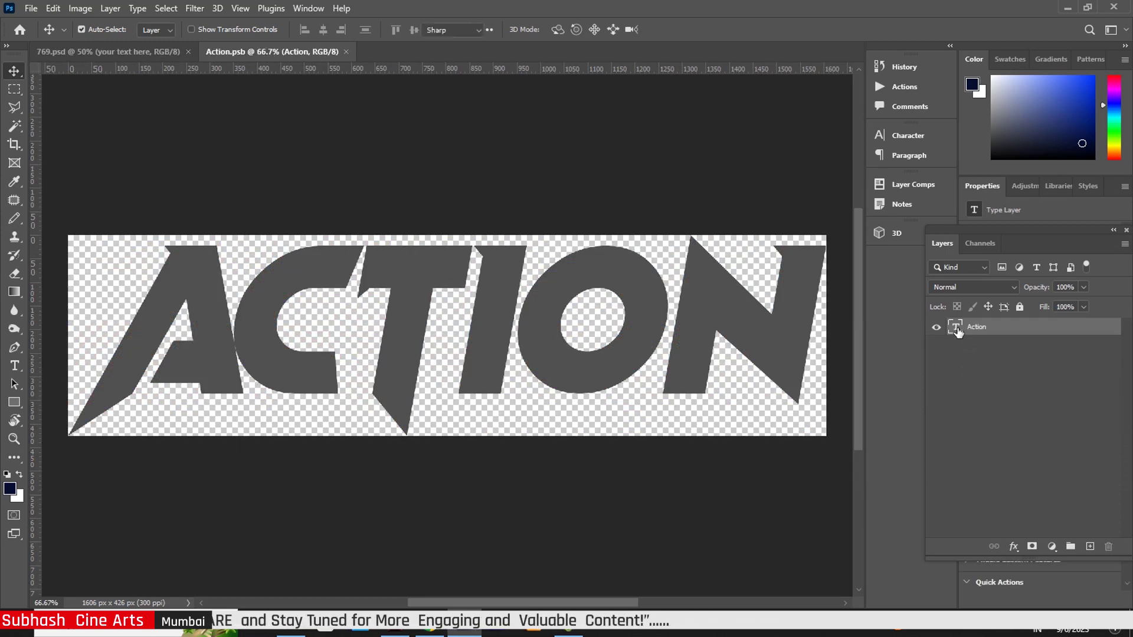
pyautogui.doubleClick(956, 328)
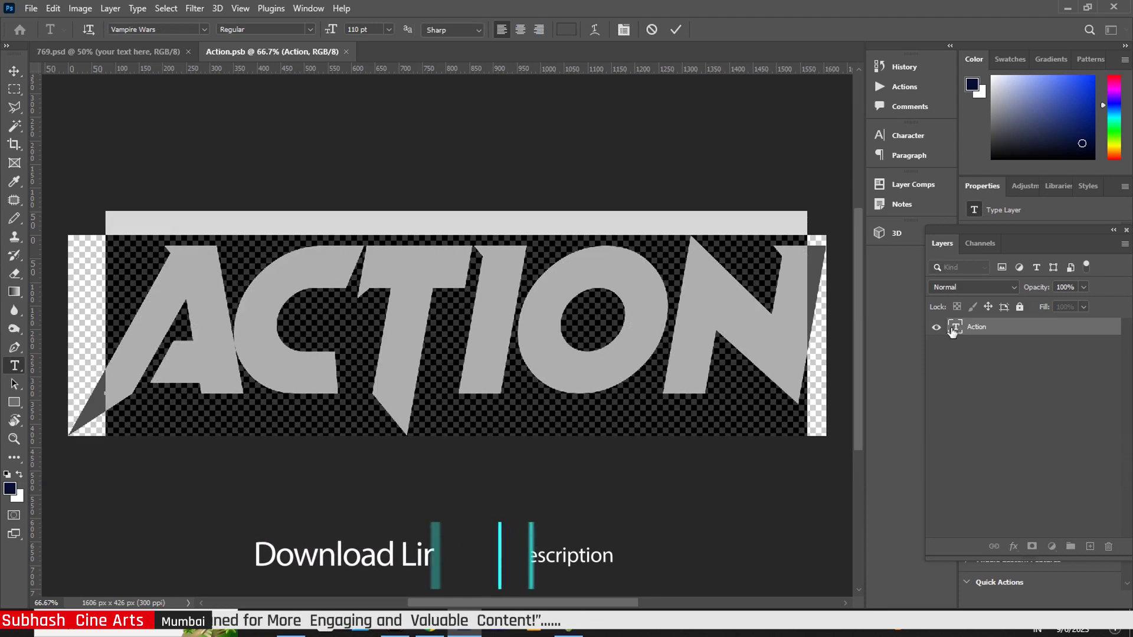
pyautogui.write('AC')
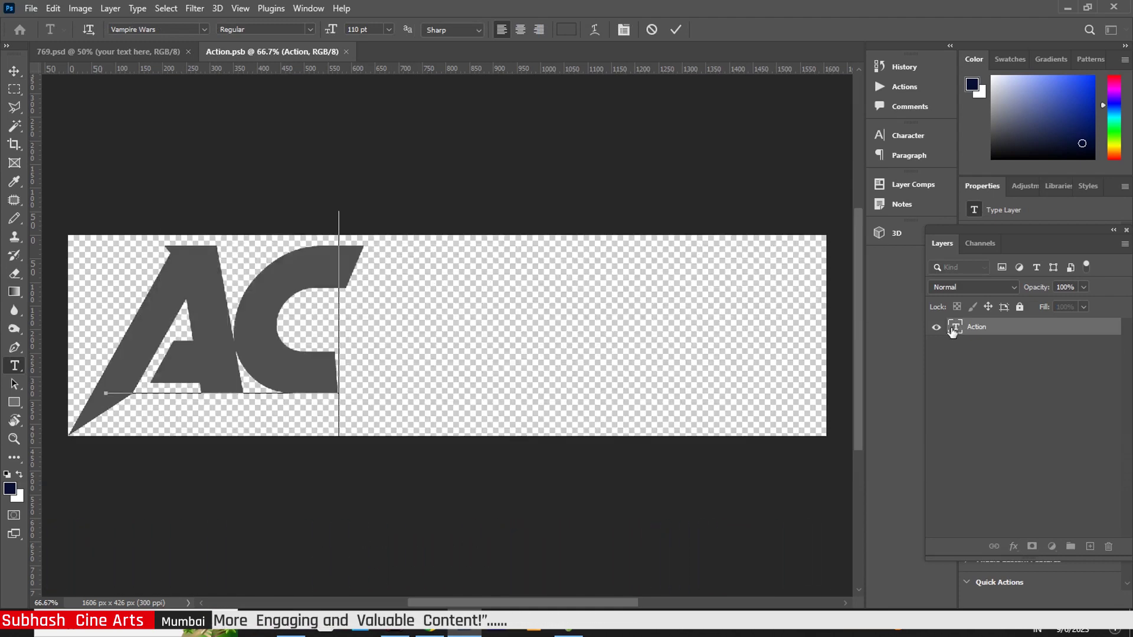
pyautogui.write('TION')
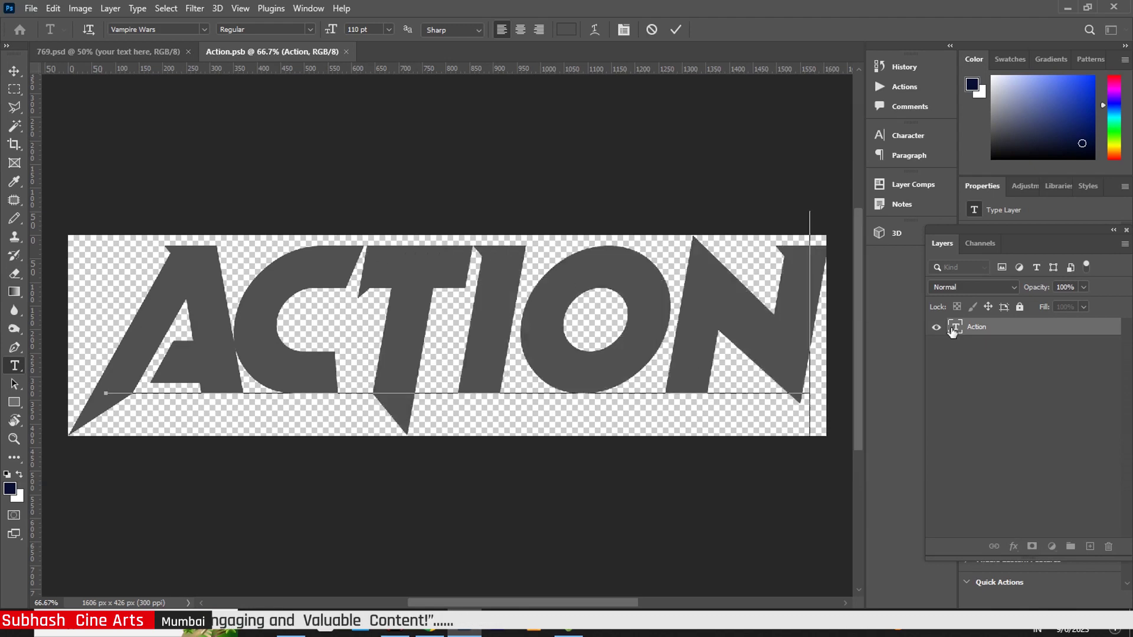
pyautogui.click(14, 70)
pyautogui.moveTo(551, 295); pyautogui.dragTo(539, 301)
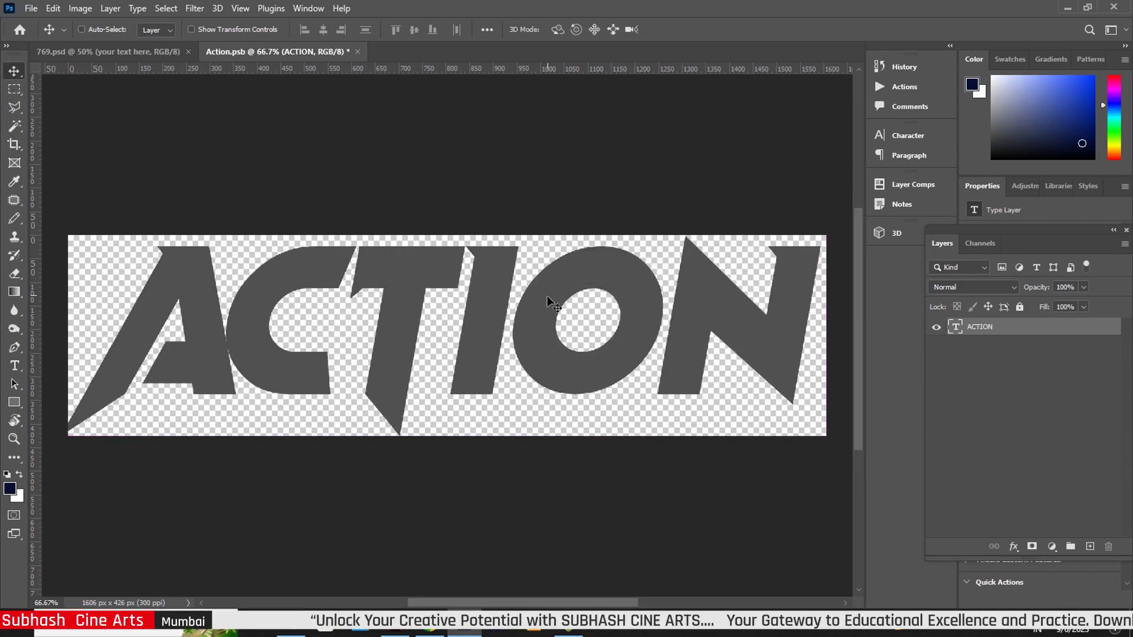
# - Scale the ACTION text to about 98.5%, recentre it, and save the smart object on closing
pyautogui.hotkey('ctrl', 't')
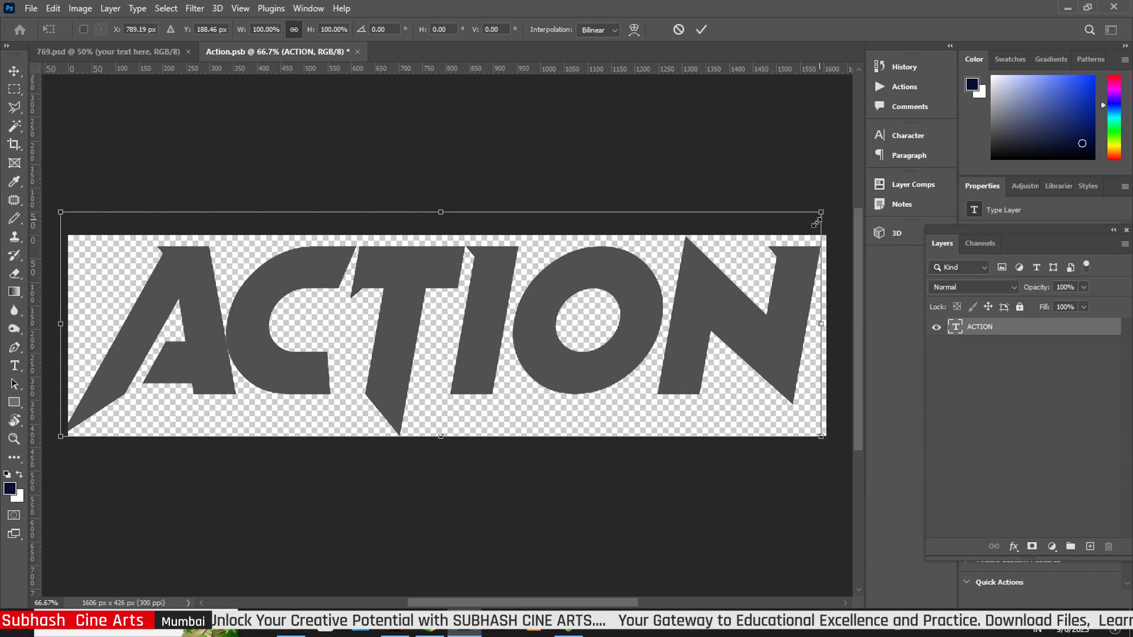
pyautogui.moveTo(817, 222); pyautogui.dragTo(806, 225)
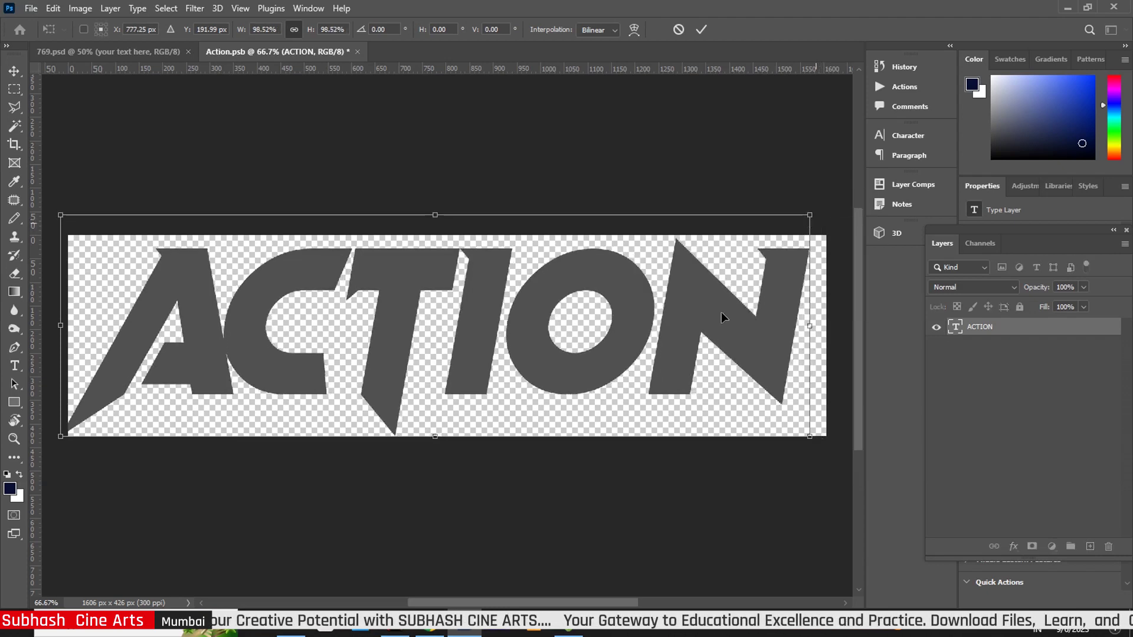
pyautogui.moveTo(713, 317); pyautogui.dragTo(723, 320)
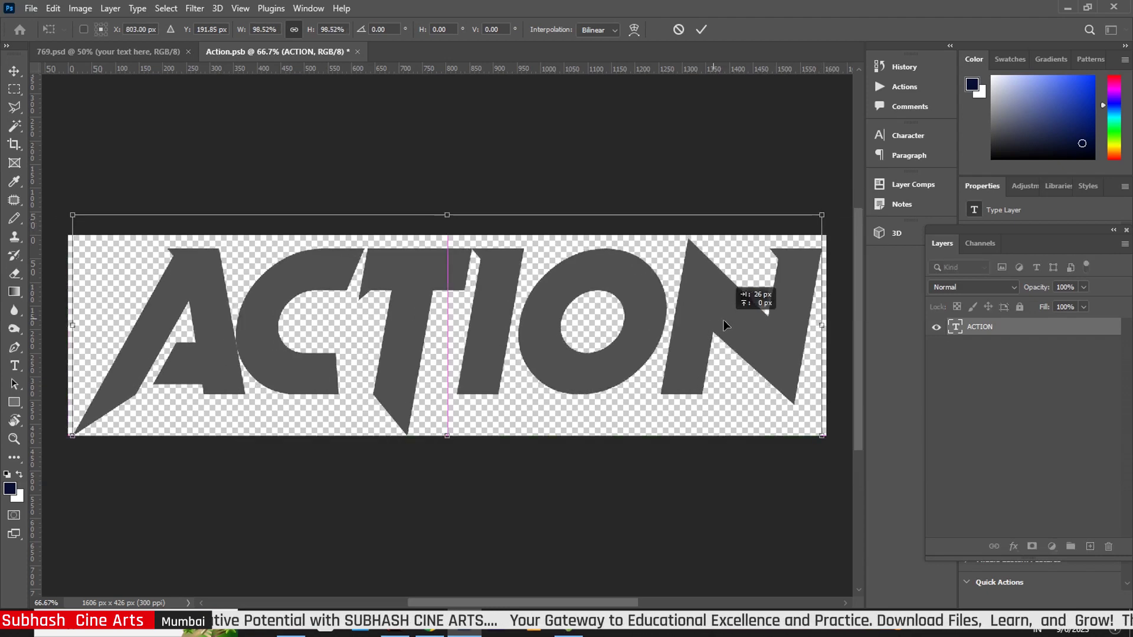
pyautogui.click(12, 71)
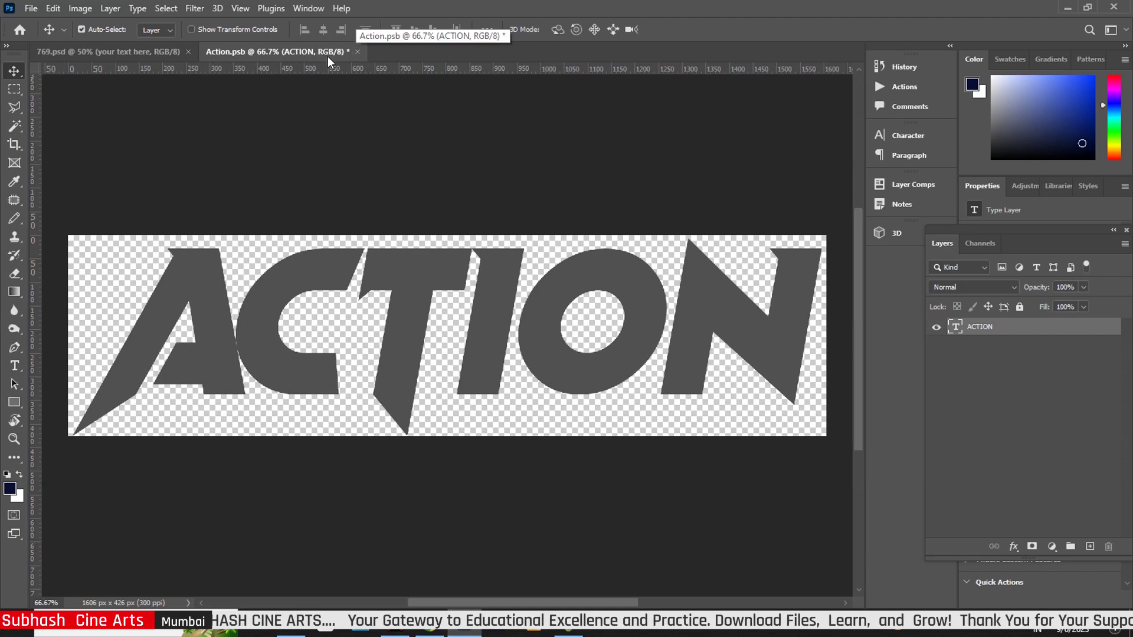
pyautogui.click(357, 51)
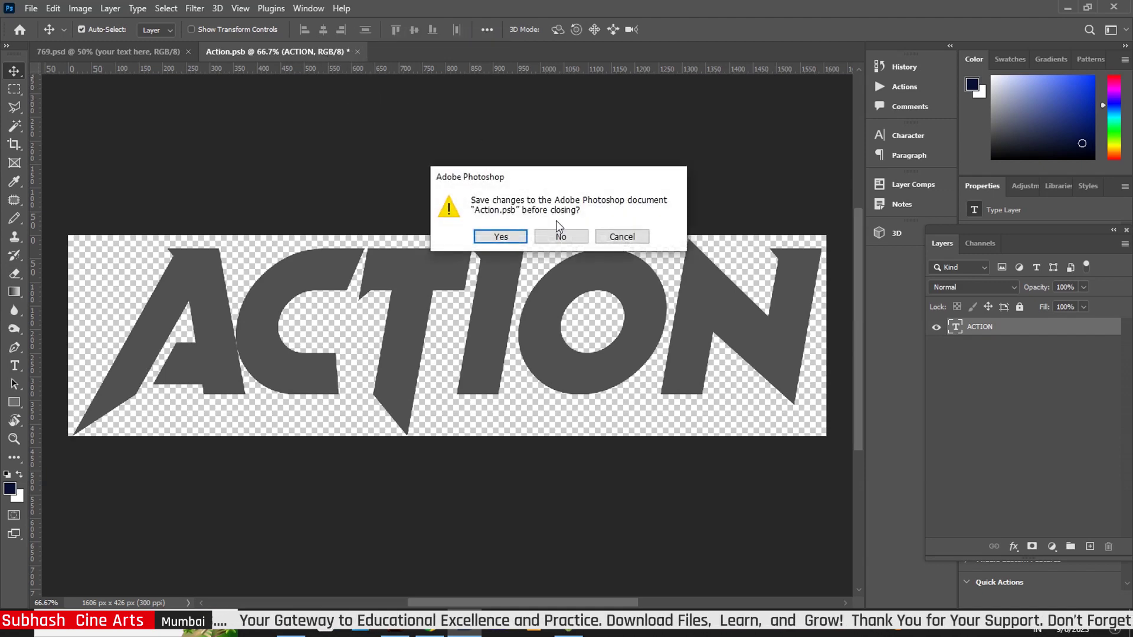
pyautogui.click(502, 237)
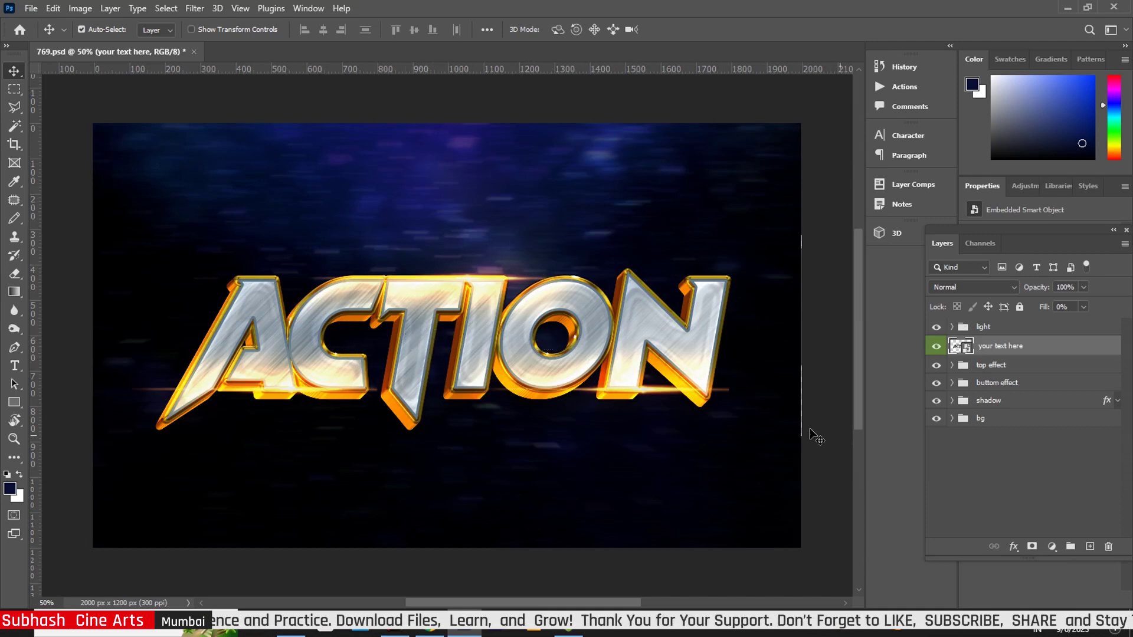
# - Expand the top effect group and select its Action copy 2 layer
pyautogui.click(952, 366)
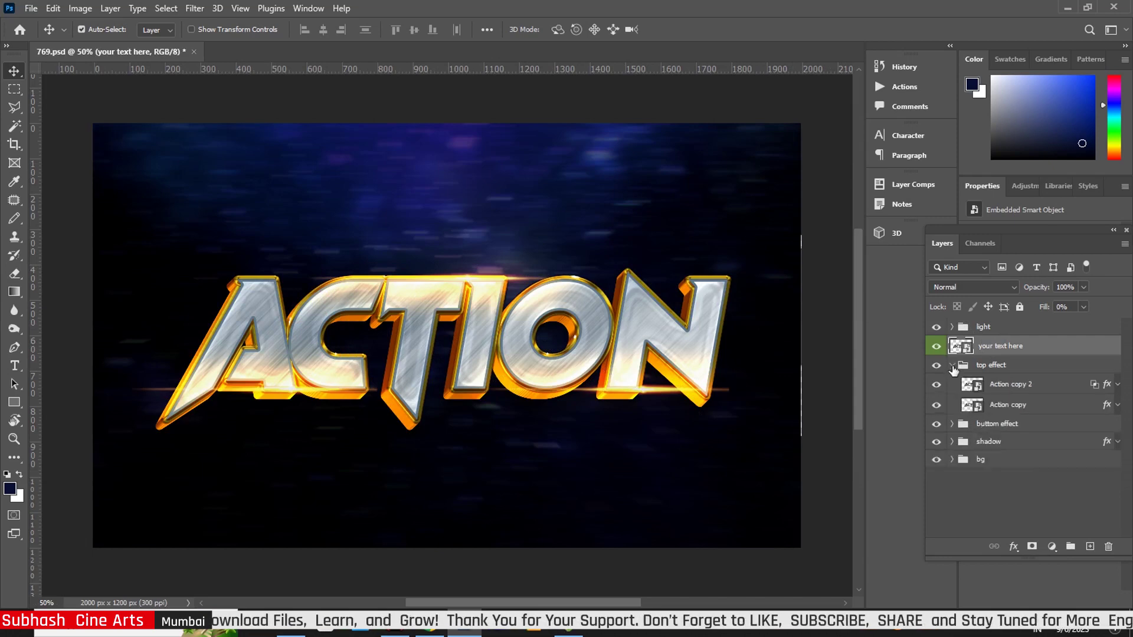
pyautogui.click(1107, 387)
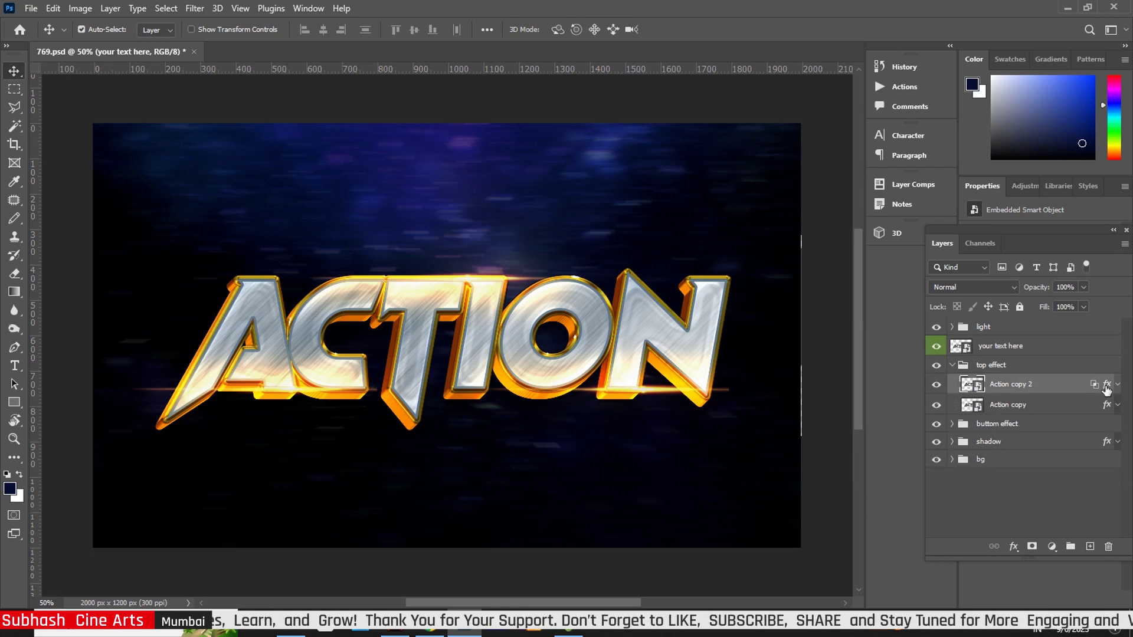
# - Increase the Bevel & Emboss size and depth in Action copy 2's layer style
pyautogui.doubleClick(1107, 388)
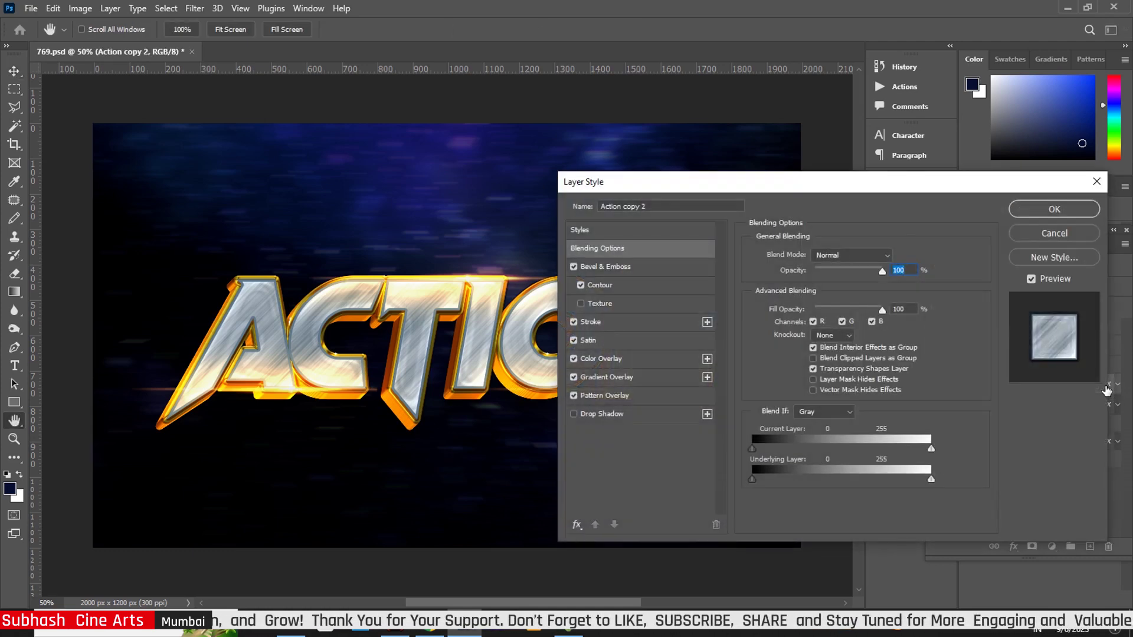
pyautogui.click(620, 270)
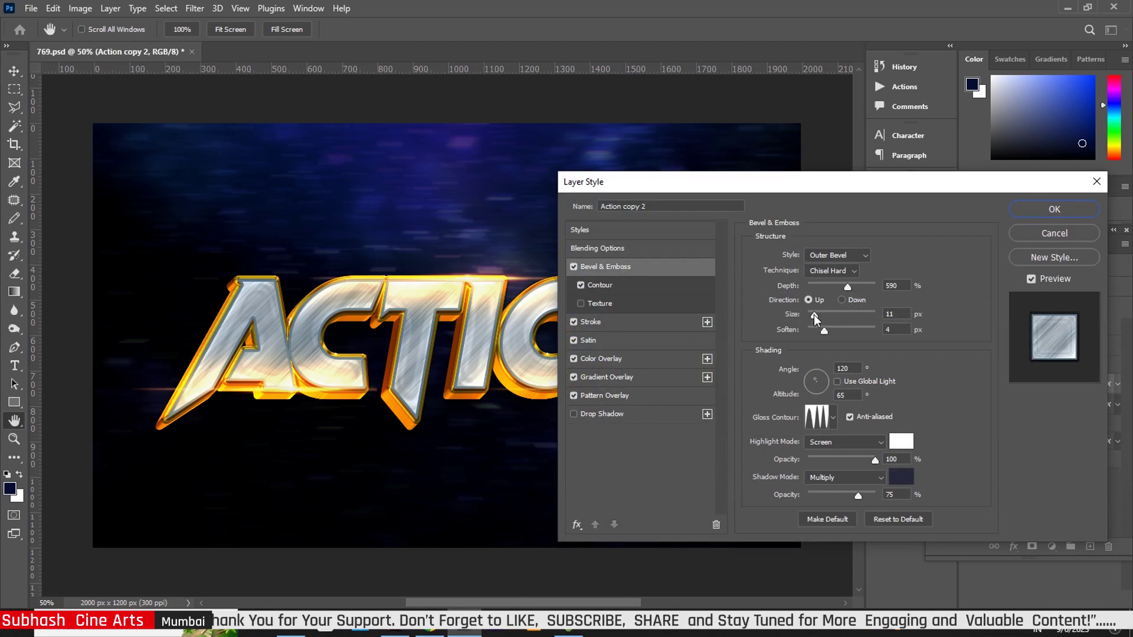
pyautogui.moveTo(814, 315)
pyautogui.mouseDown()
pyautogui.moveTo(826, 318)
pyautogui.moveTo(816, 323)
pyautogui.mouseUp()
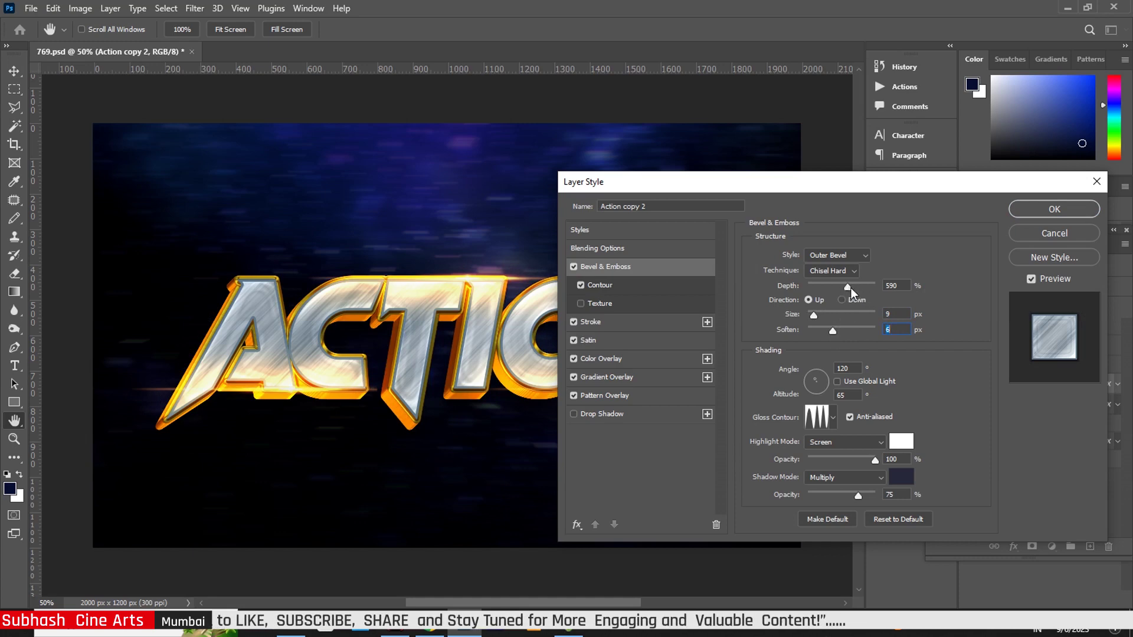
pyautogui.moveTo(850, 289); pyautogui.dragTo(856, 289)
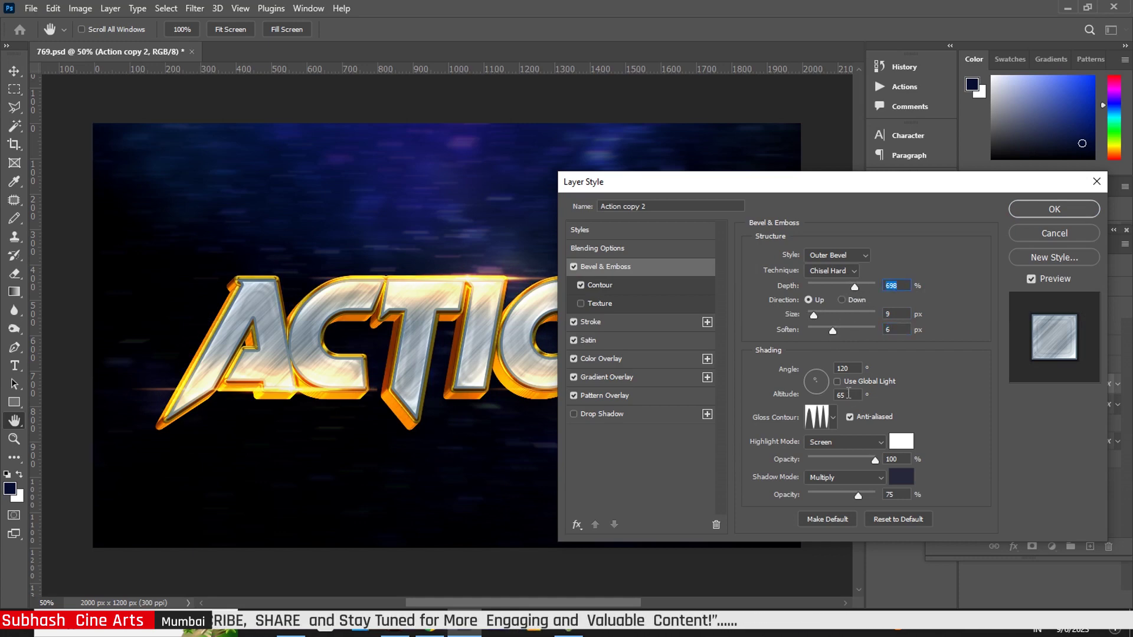
# - Set the stroke colour to lighter blue-grey #728693 and the Satin distance to 10 px
pyautogui.click(616, 328)
pyautogui.click(785, 358)
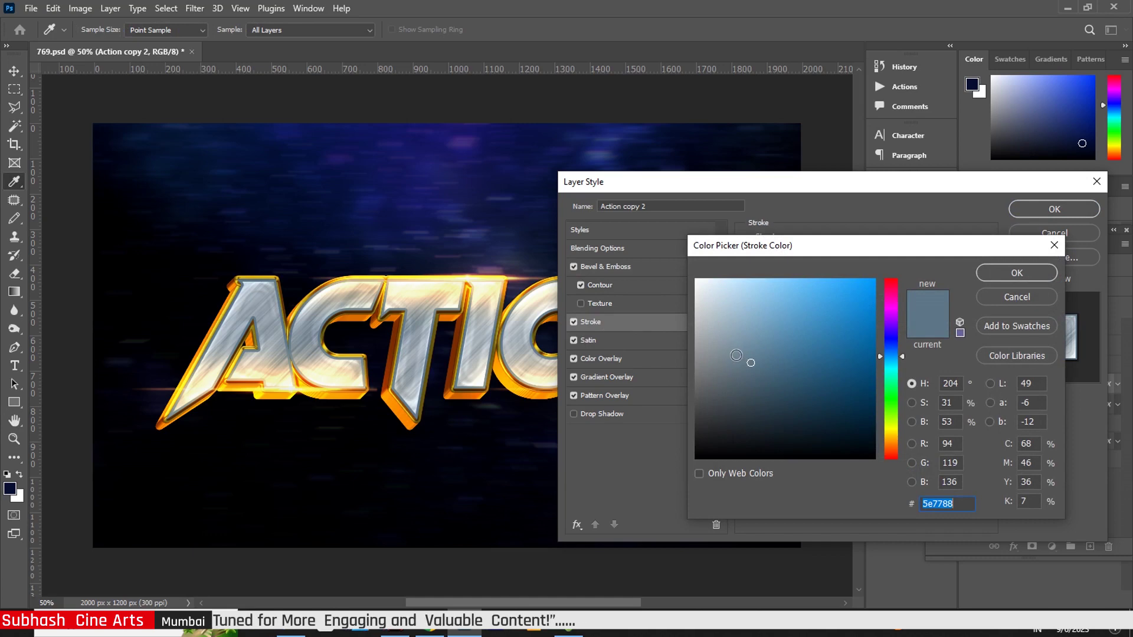
pyautogui.click(735, 355)
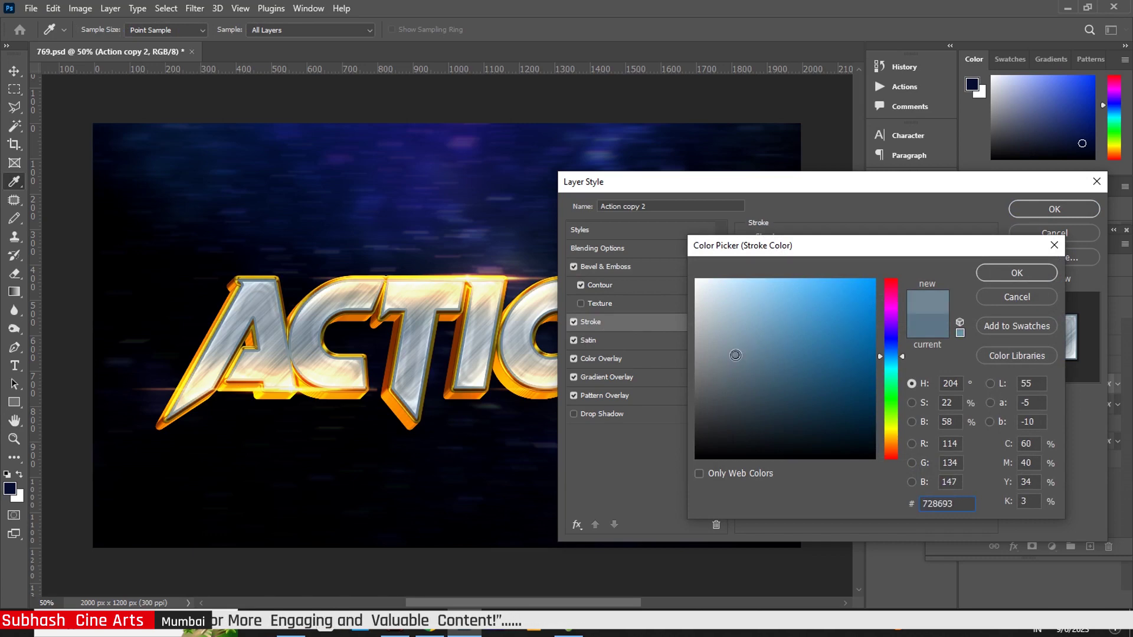
pyautogui.click(1014, 273)
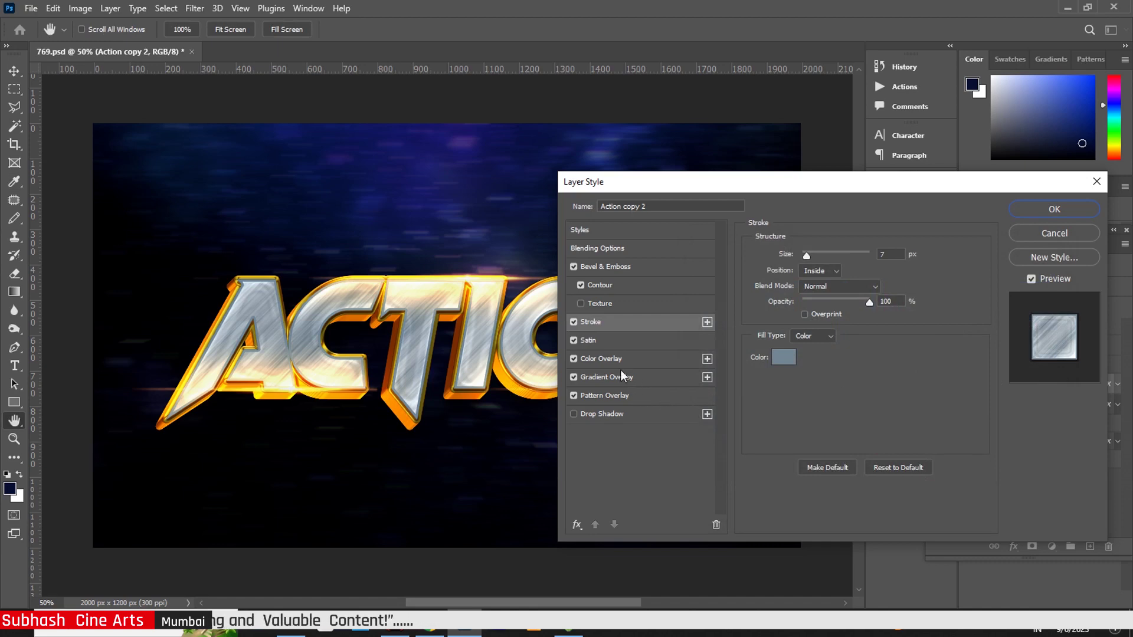
pyautogui.click(598, 340)
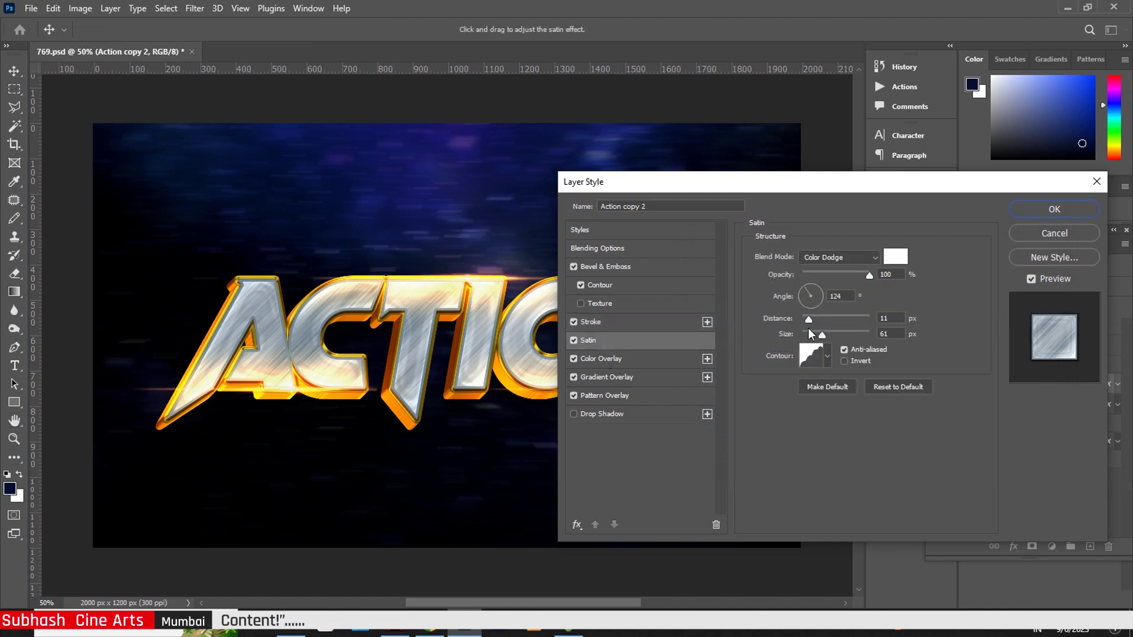
pyautogui.moveTo(809, 323); pyautogui.dragTo(808, 320)
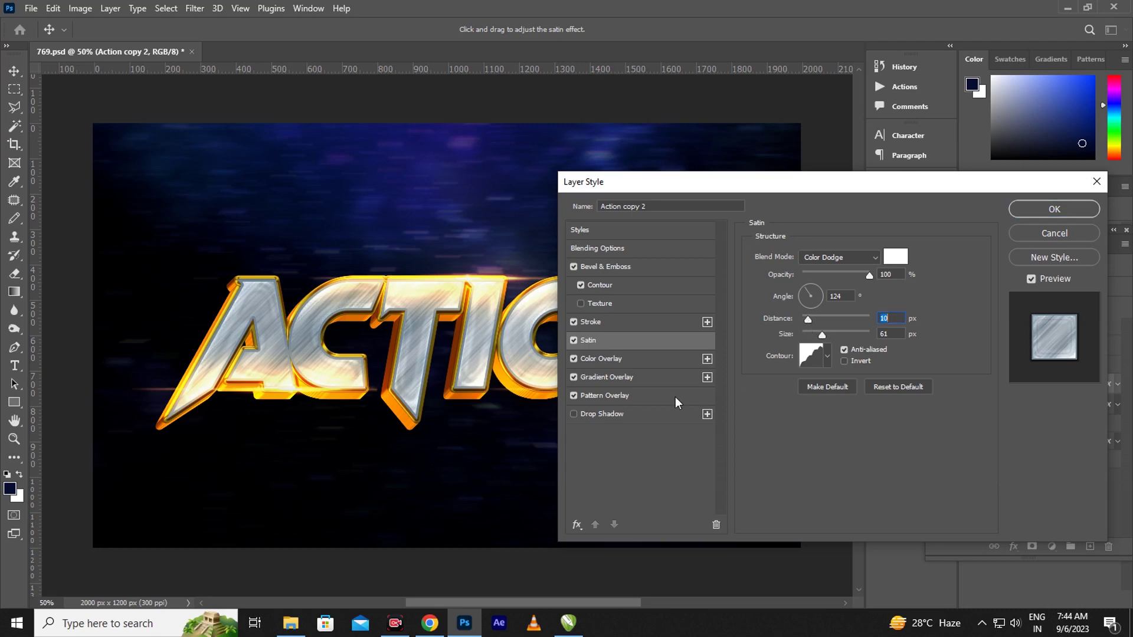
# - Change Action copy 2's Color Overlay colour to blue-grey #5c7181
pyautogui.click(621, 363)
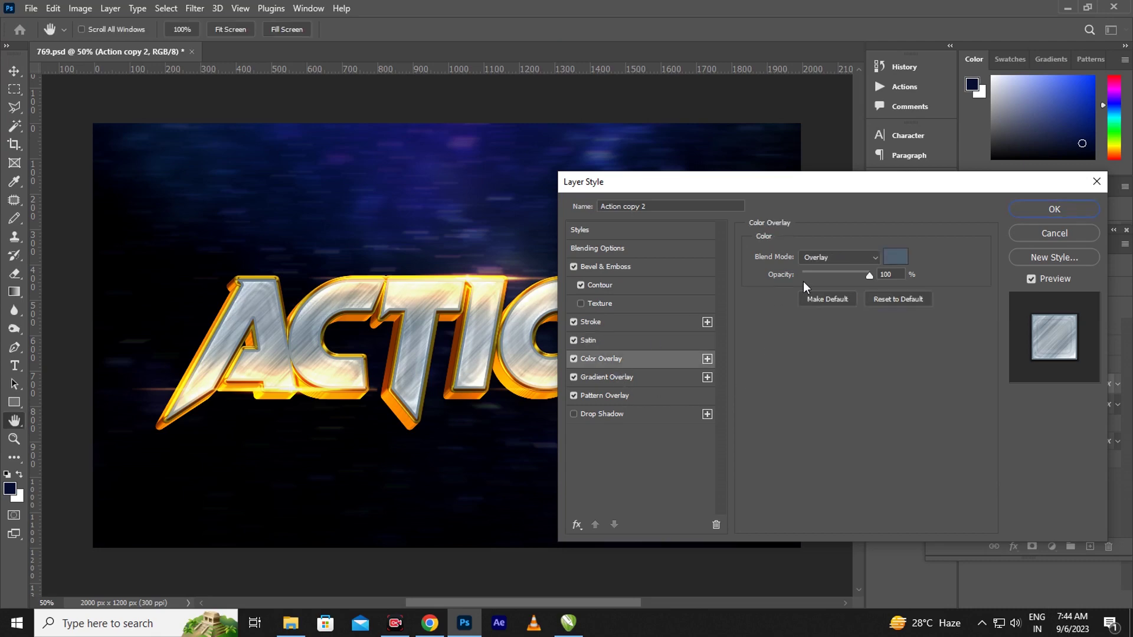
pyautogui.click(892, 258)
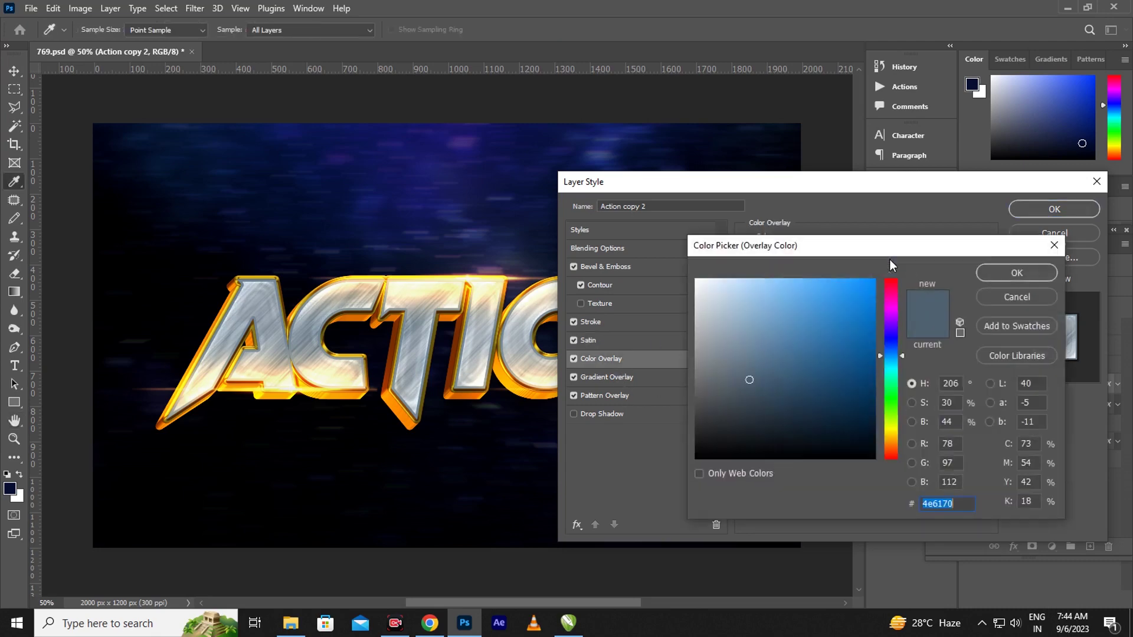
pyautogui.click(746, 368)
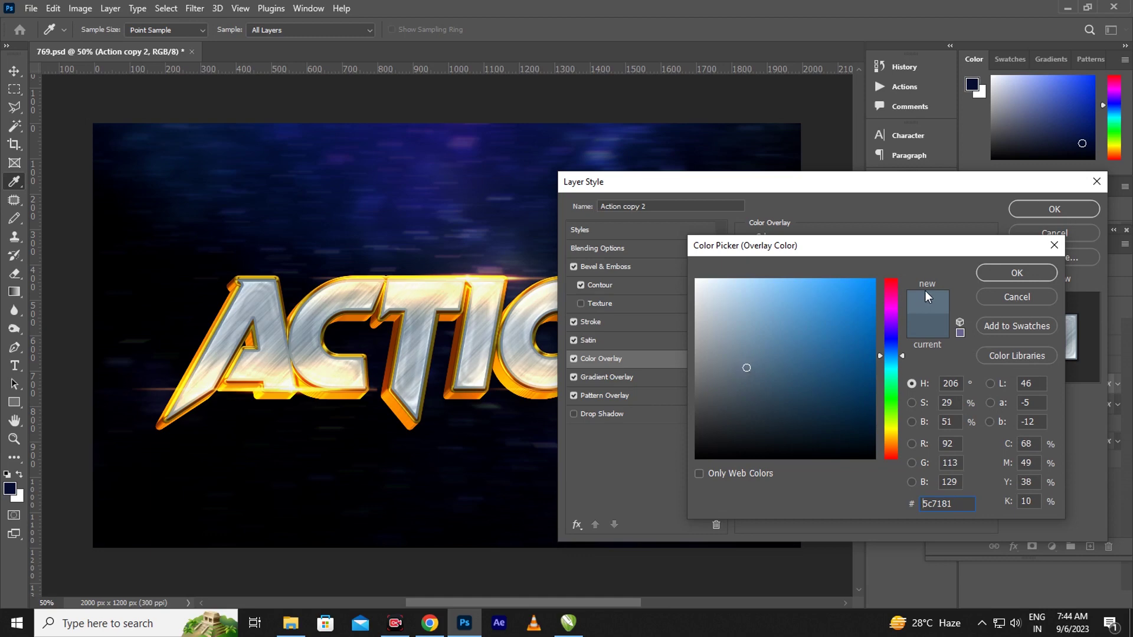
pyautogui.click(1011, 270)
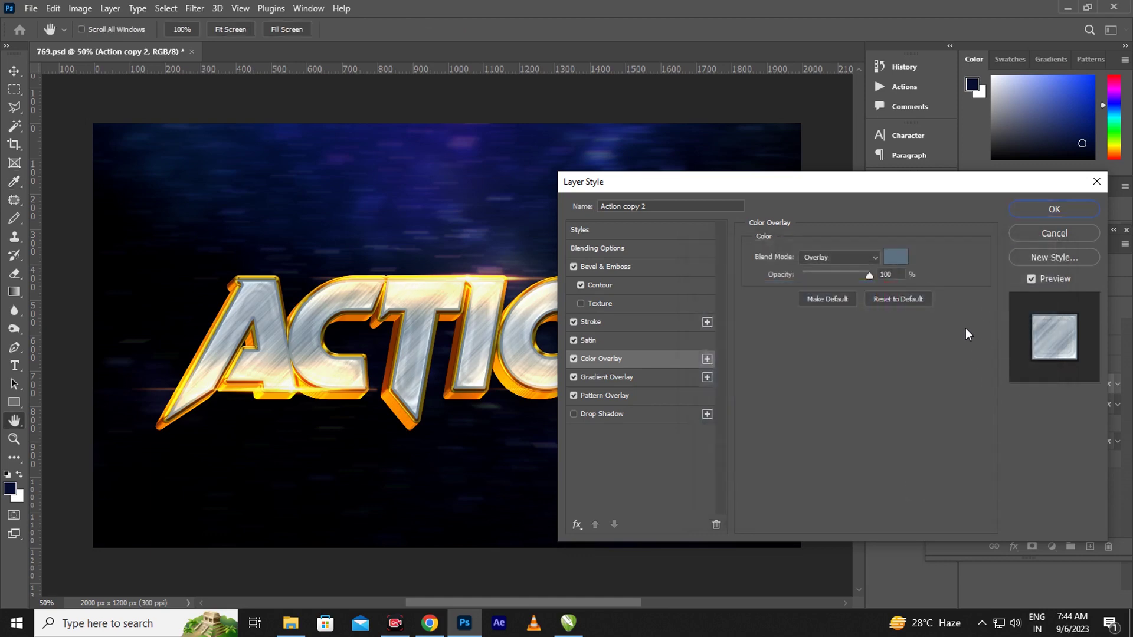
# - Set the Gradient Overlay scale to 111% and the Pattern Overlay scale to 400%
pyautogui.click(639, 376)
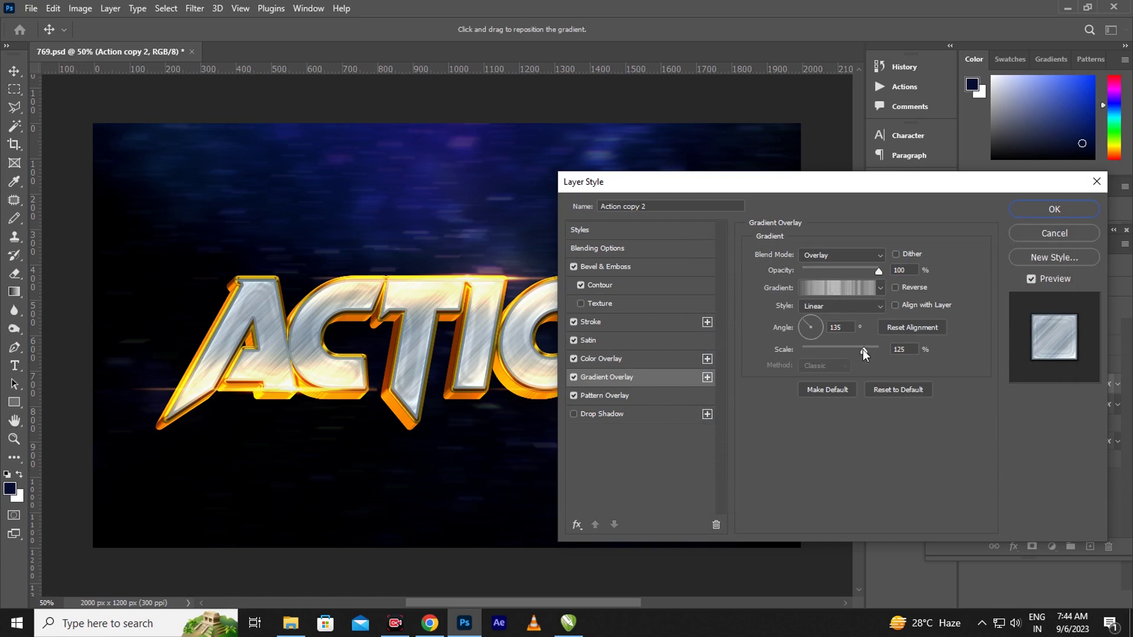
pyautogui.moveTo(862, 350); pyautogui.dragTo(857, 351)
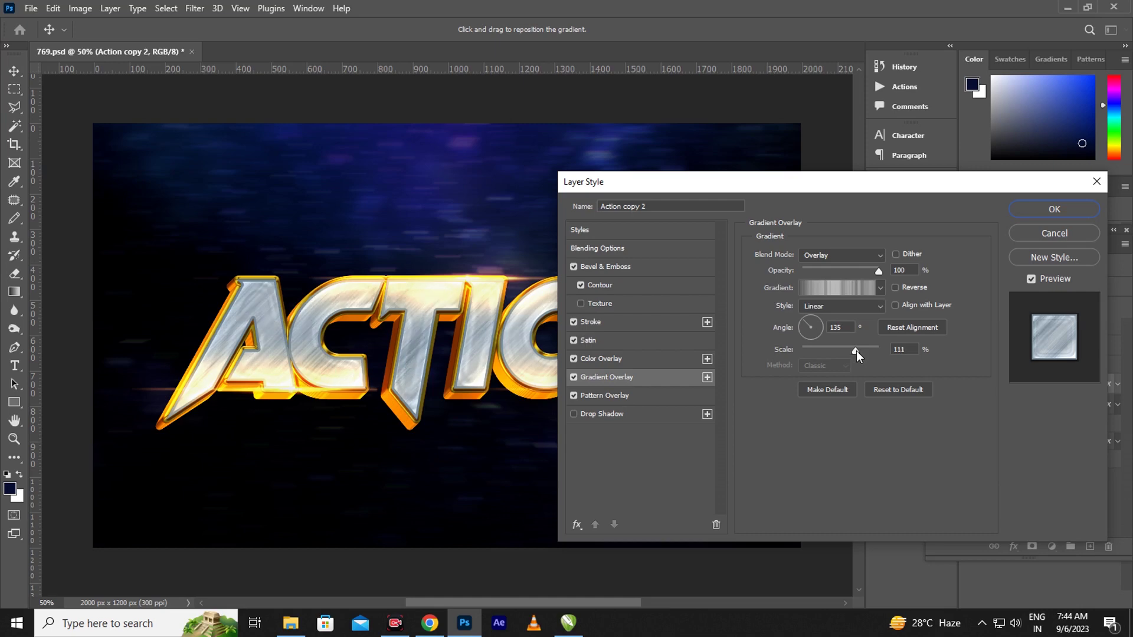
pyautogui.click(856, 351)
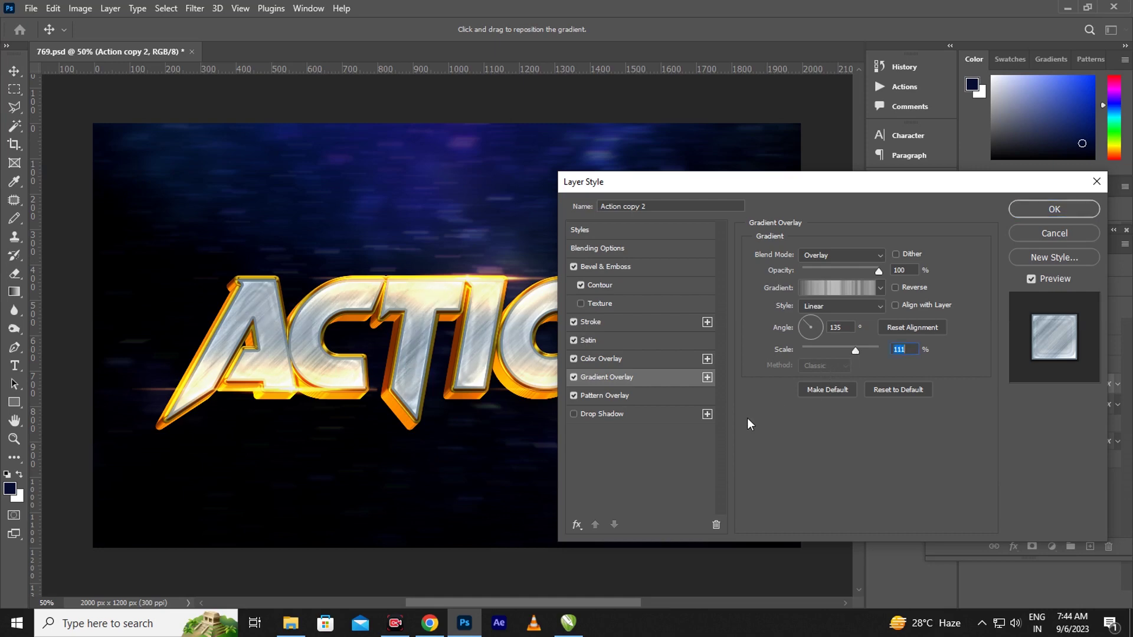
pyautogui.click(614, 395)
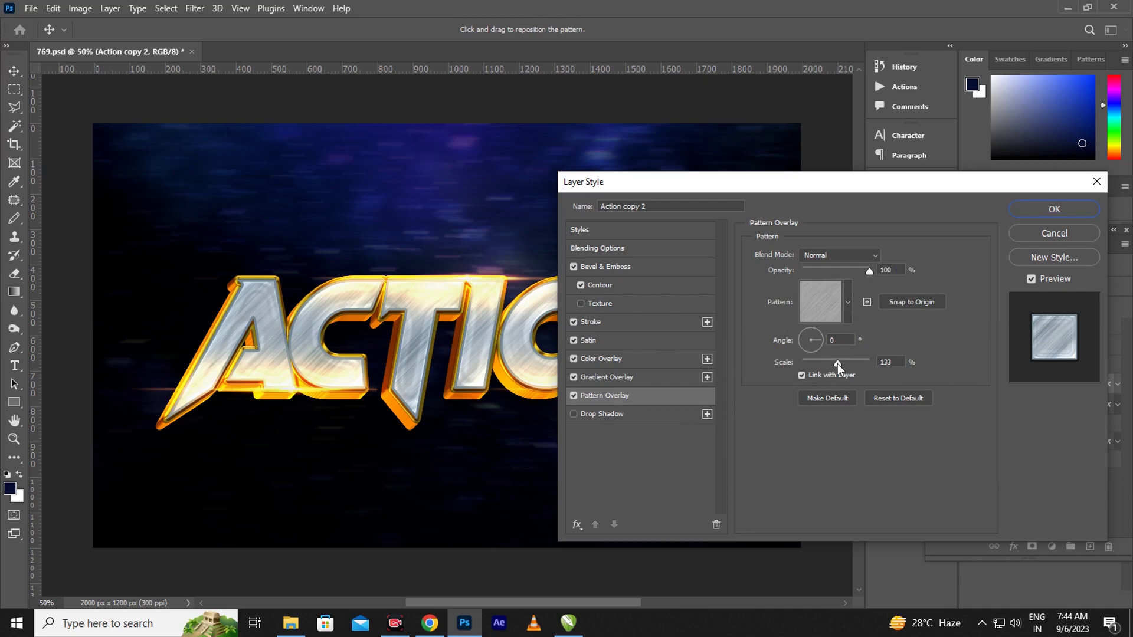
pyautogui.moveTo(837, 363); pyautogui.dragTo(849, 365)
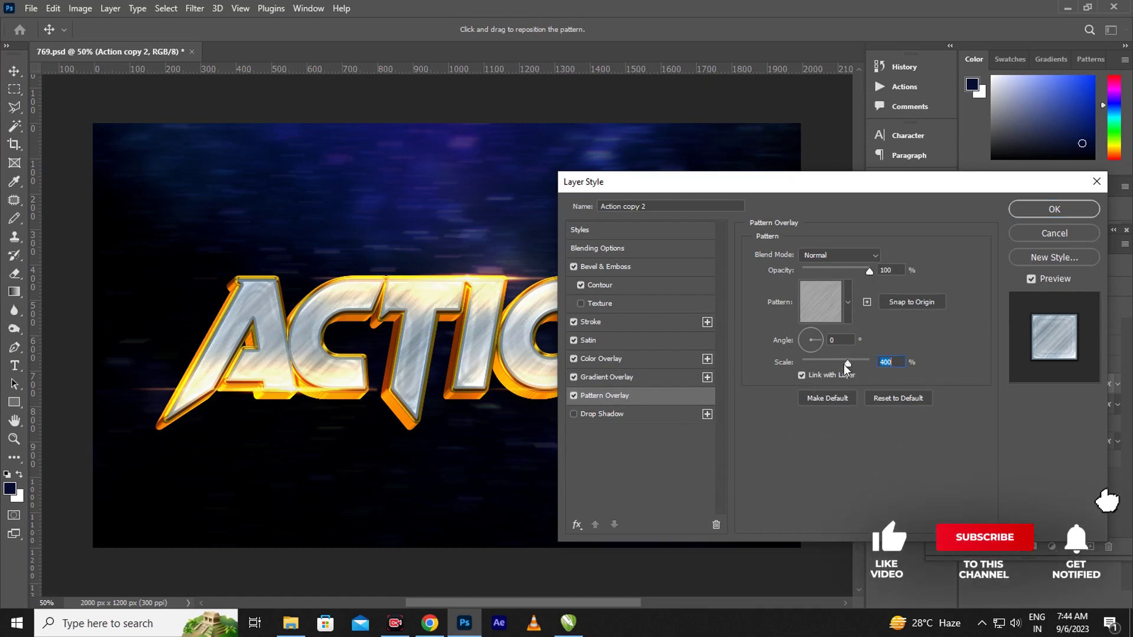
# - Apply Action copy 2's styles, then give Action copy a 29 px, deeper bevel
pyautogui.click(1054, 209)
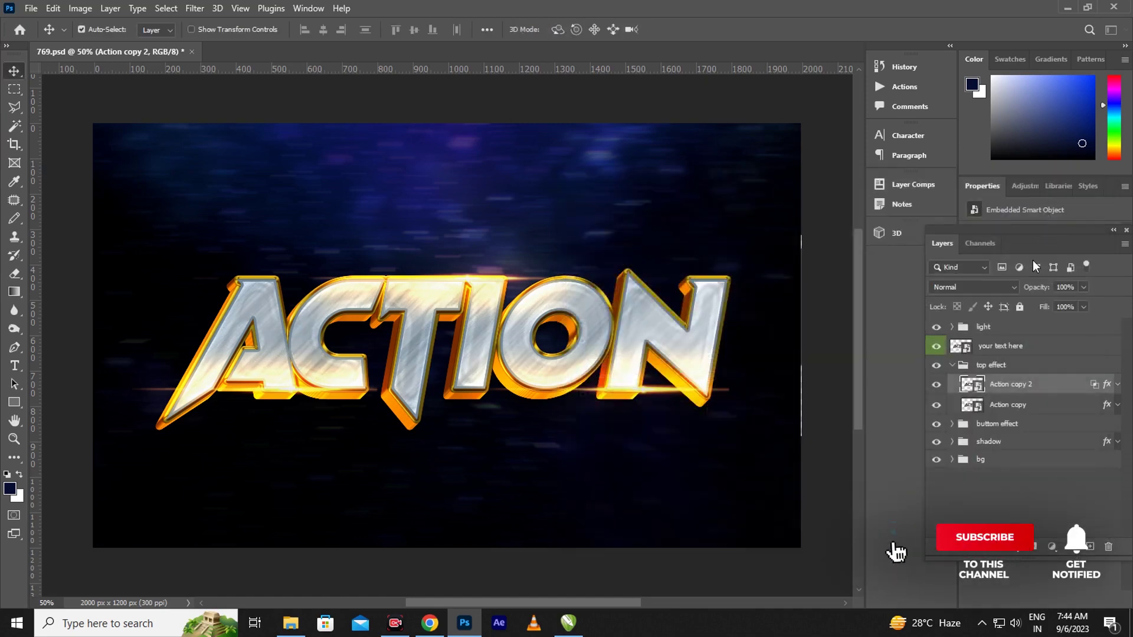
pyautogui.doubleClick(1107, 406)
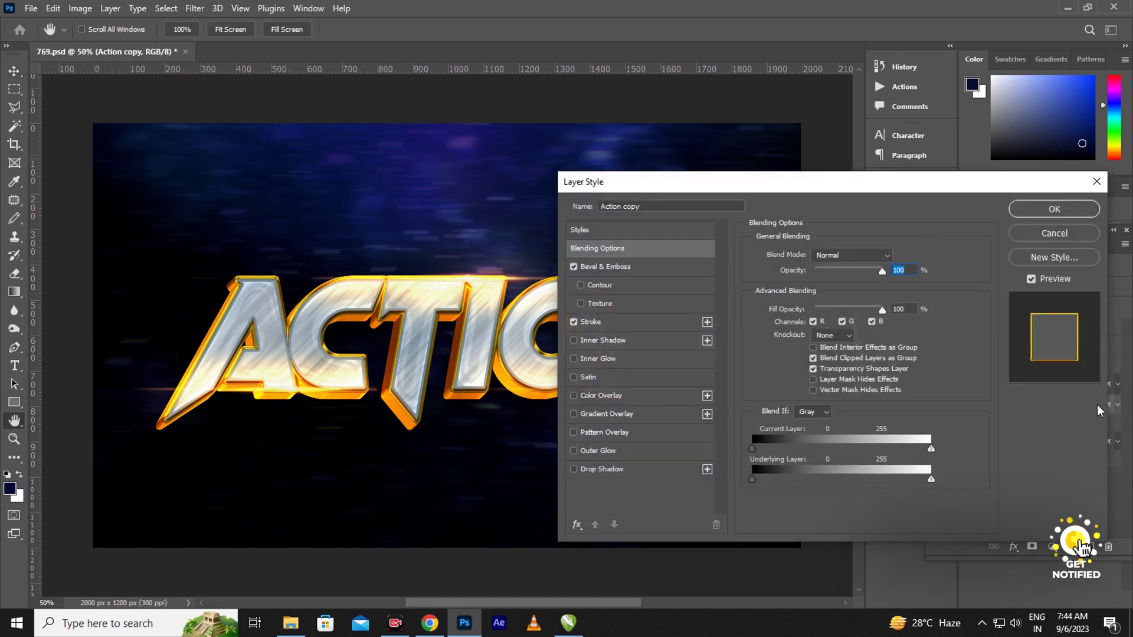
pyautogui.click(627, 267)
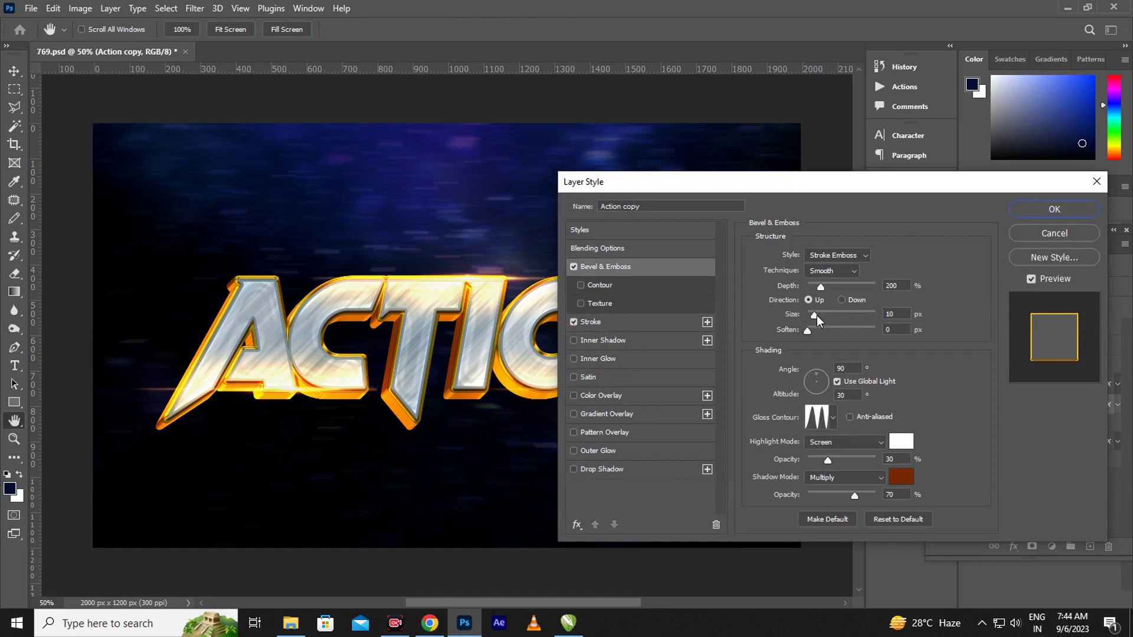
pyautogui.moveTo(814, 317); pyautogui.dragTo(821, 318)
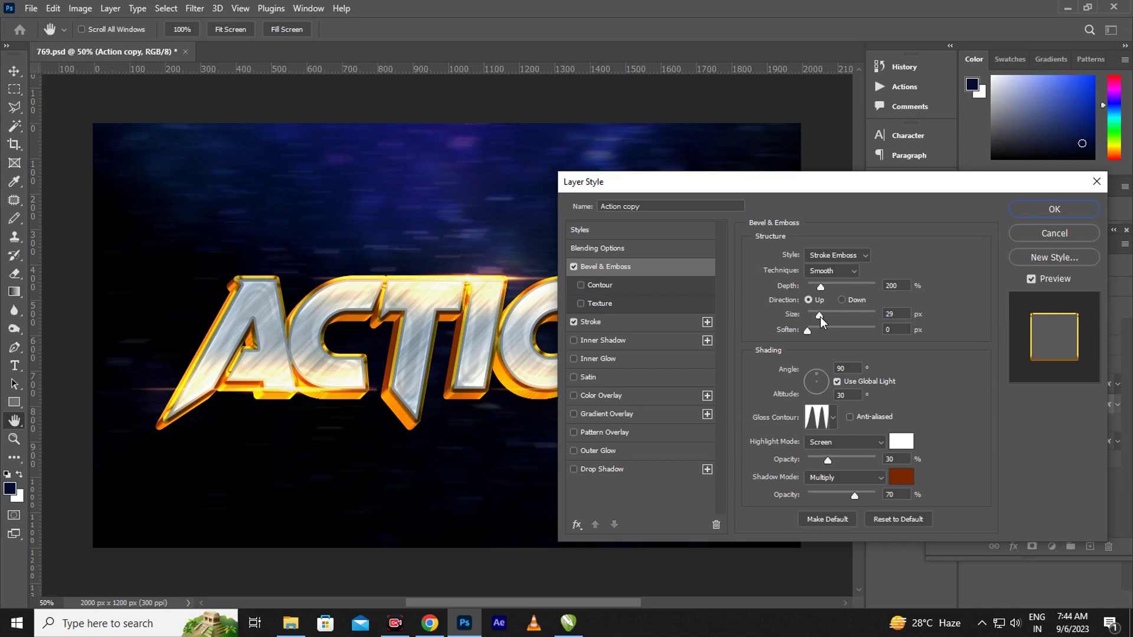
pyautogui.click(820, 317)
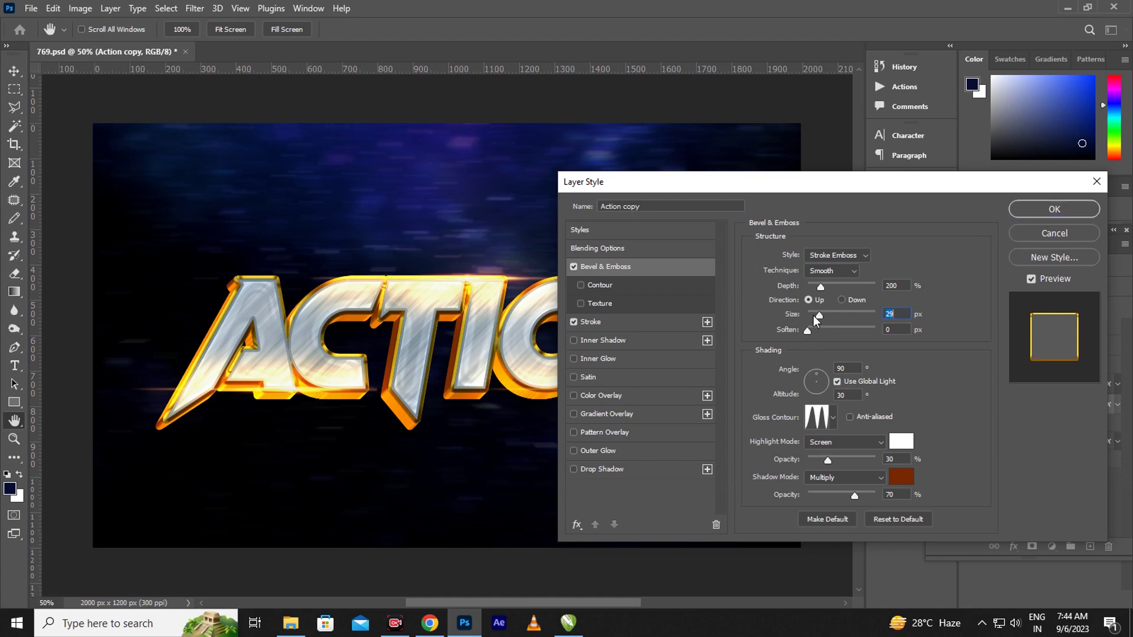
pyautogui.moveTo(820, 289); pyautogui.dragTo(827, 291)
# - Adjust the size of Action copy's yellow stroke and apply its layer style
pyautogui.click(624, 322)
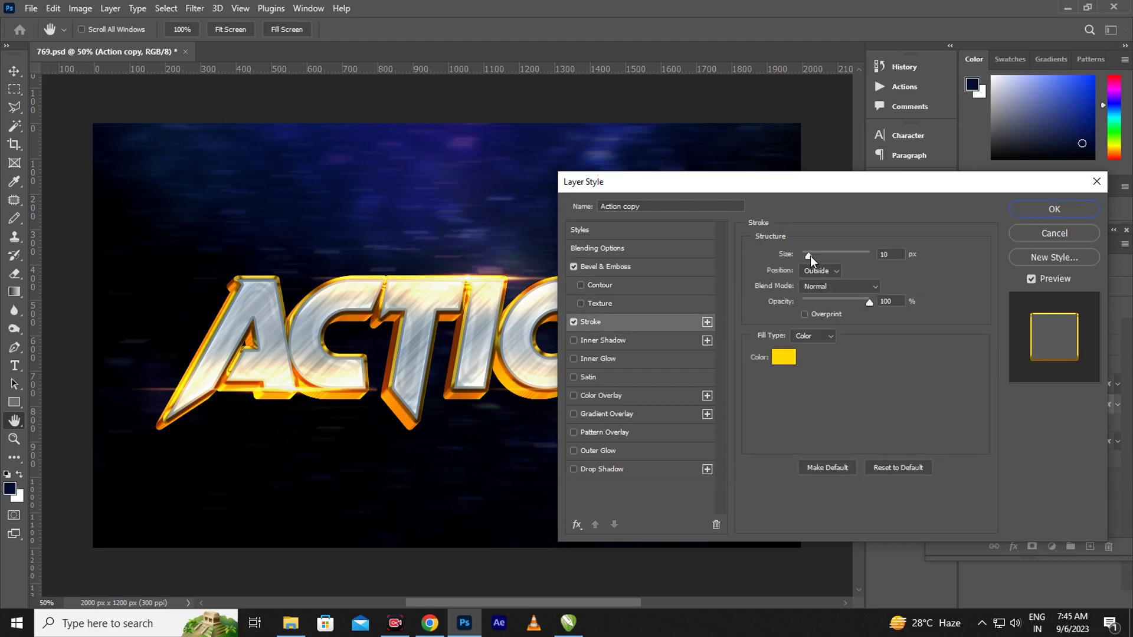
pyautogui.moveTo(810, 258); pyautogui.dragTo(809, 259)
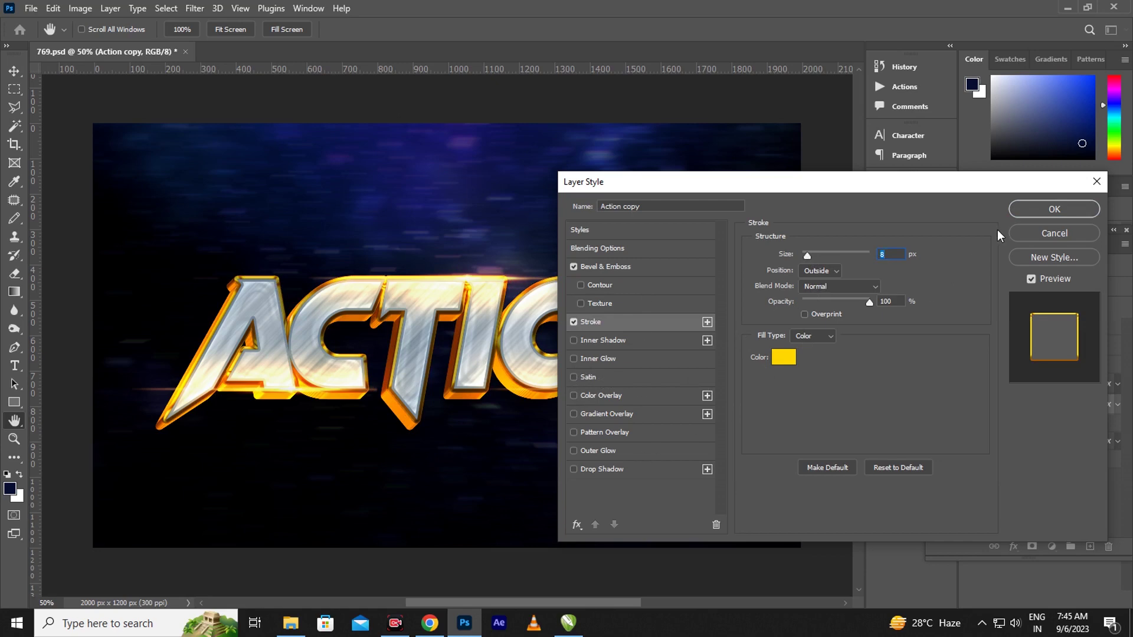
pyautogui.click(1048, 213)
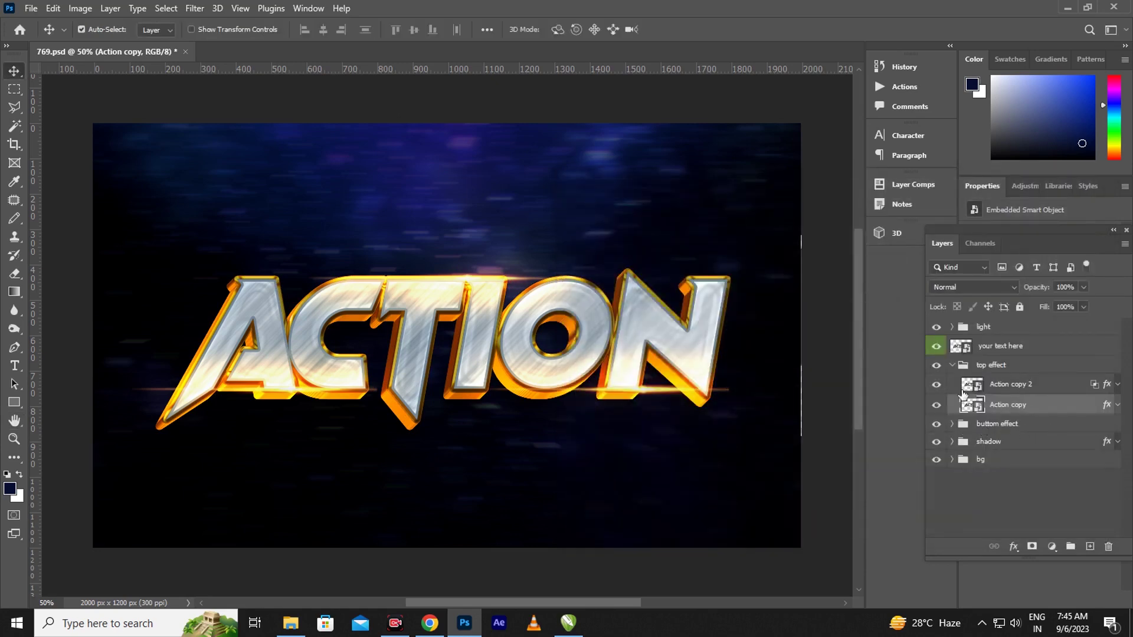
# - In the bottom effect group, set the Action layer's bevel depth to 272 and size 27 px
pyautogui.click(952, 365)
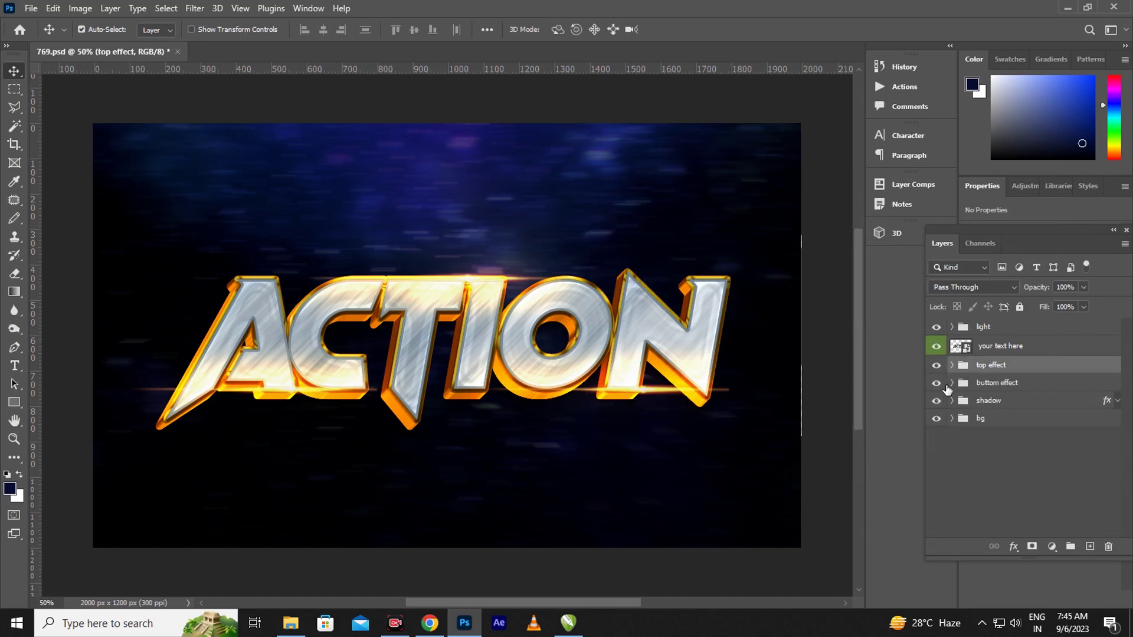
pyautogui.click(951, 383)
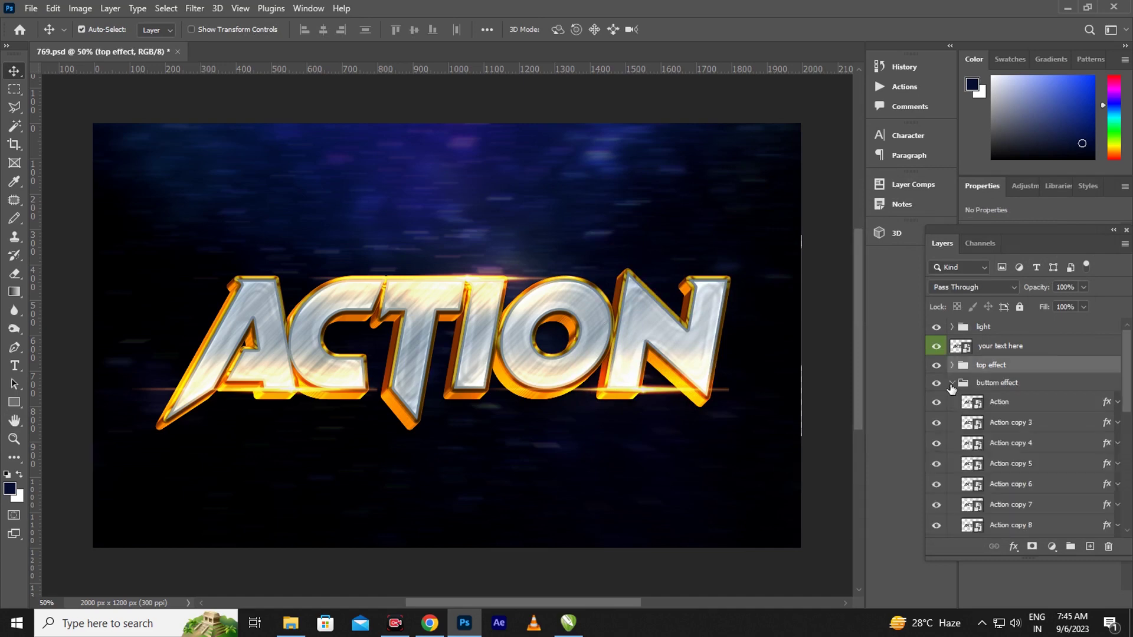
pyautogui.click(1108, 407)
pyautogui.doubleClick(1108, 407)
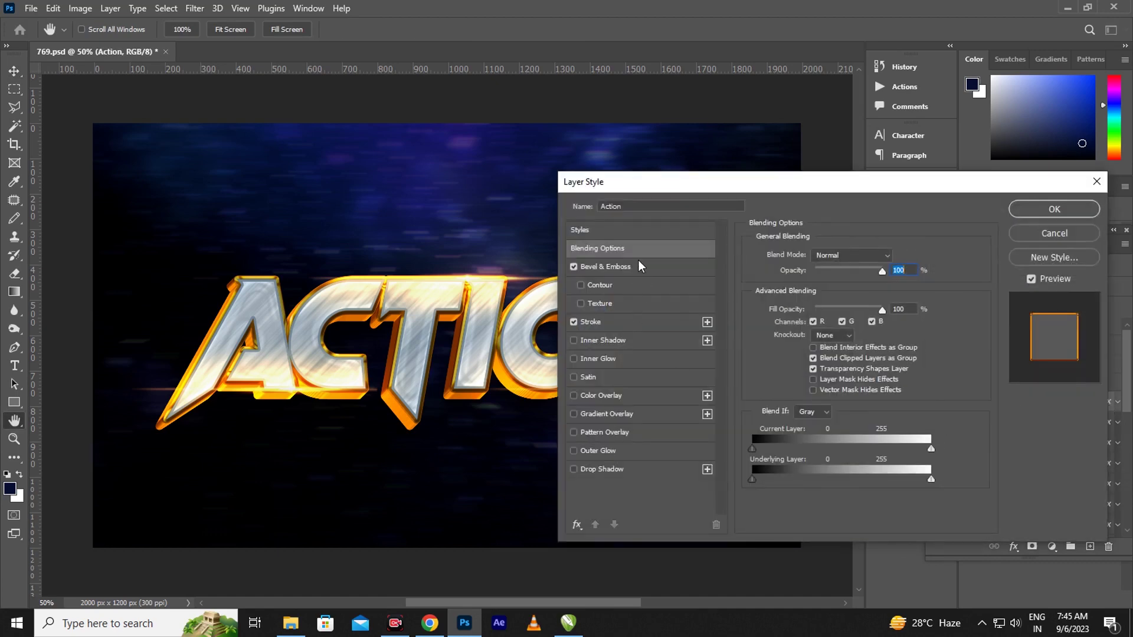
pyautogui.click(642, 266)
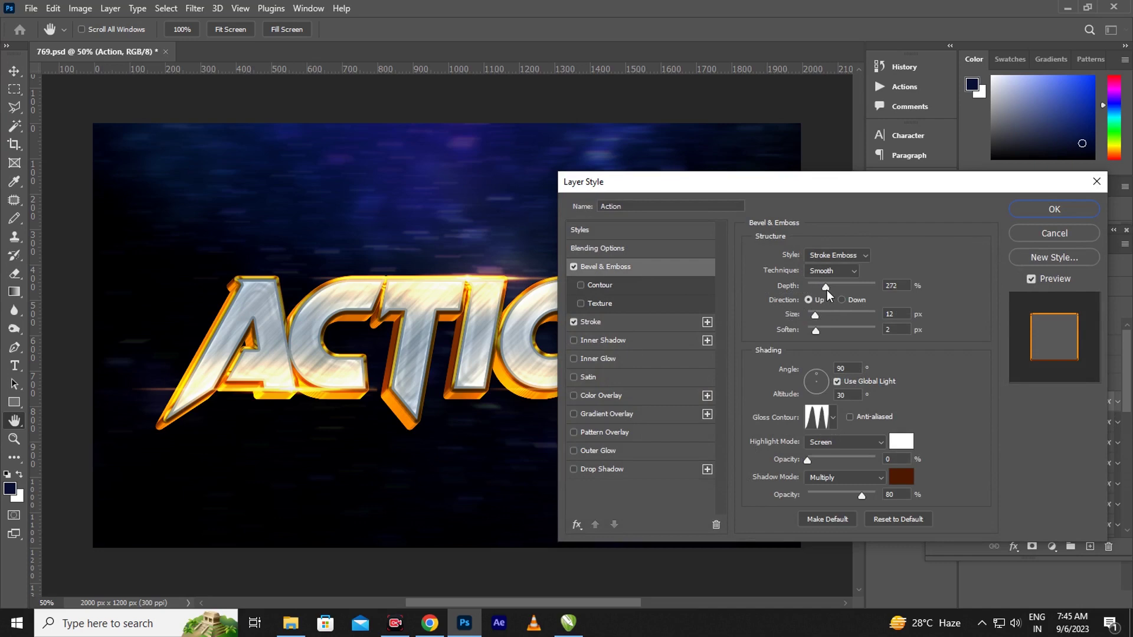
pyautogui.click(826, 289)
pyautogui.moveTo(812, 317); pyautogui.dragTo(819, 315)
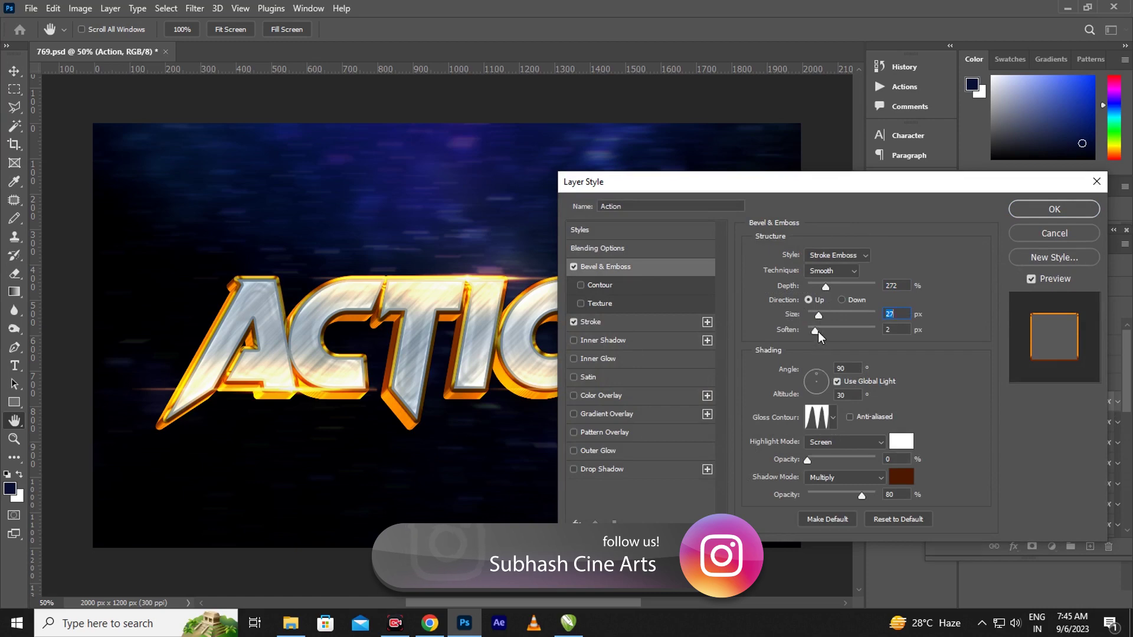
# - Set the Action bevel's shadow opacity to 83%, highlight to 28%, keep a 10 px stroke, and apply
pyautogui.click(818, 331)
pyautogui.click(864, 494)
pyautogui.moveTo(810, 458); pyautogui.dragTo(826, 459)
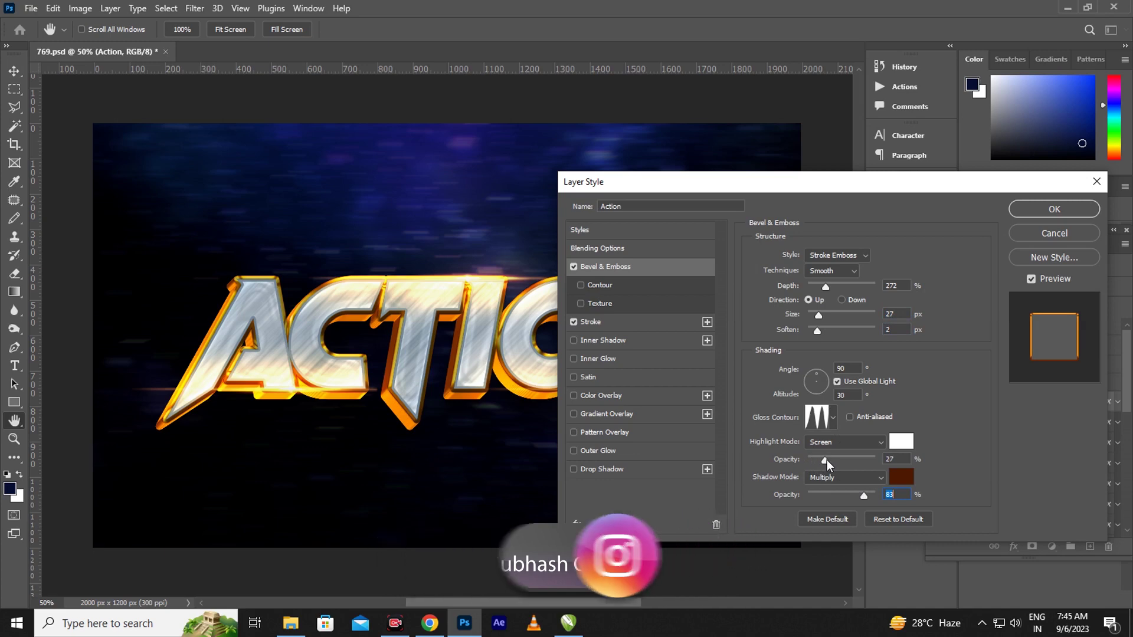
pyautogui.click(827, 459)
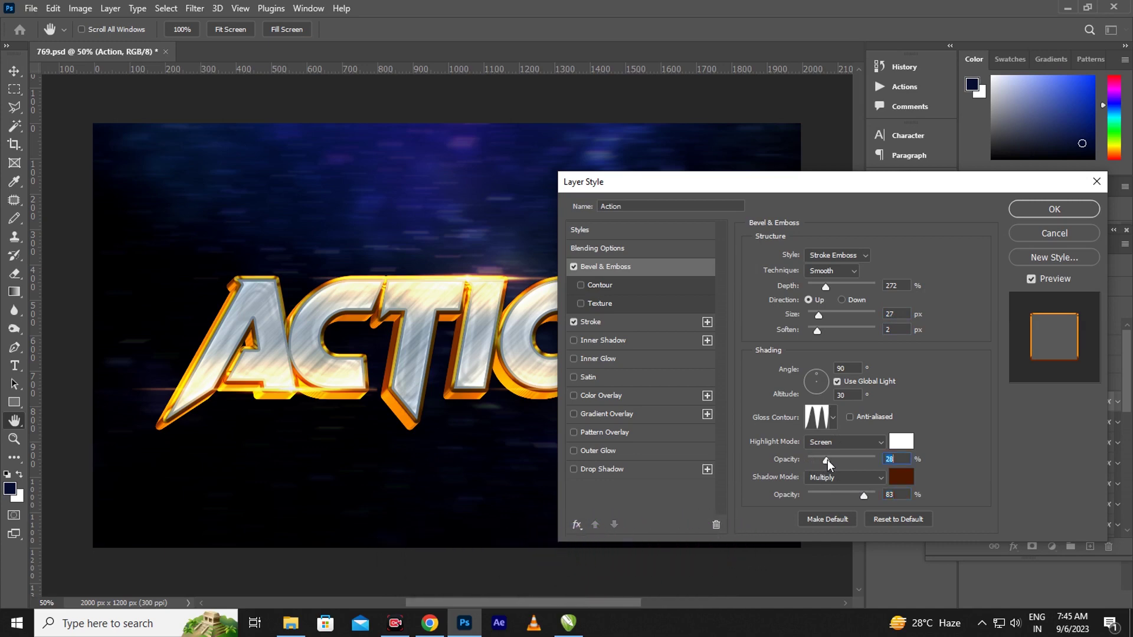
pyautogui.click(614, 323)
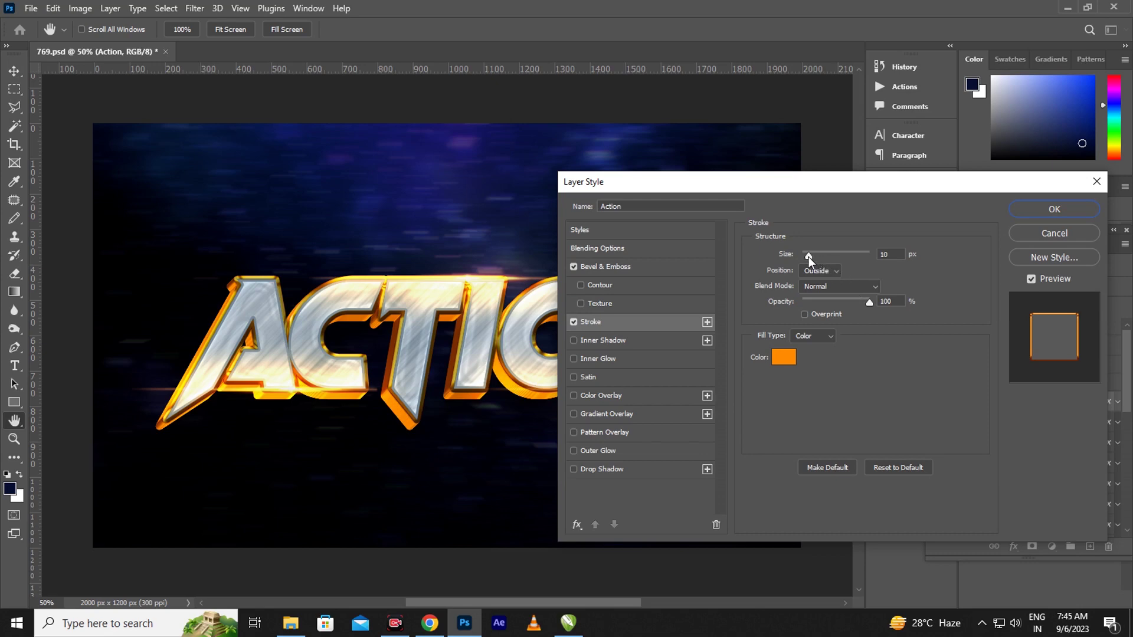
pyautogui.moveTo(810, 260); pyautogui.dragTo(811, 262)
pyautogui.click(810, 261)
pyautogui.click(1060, 211)
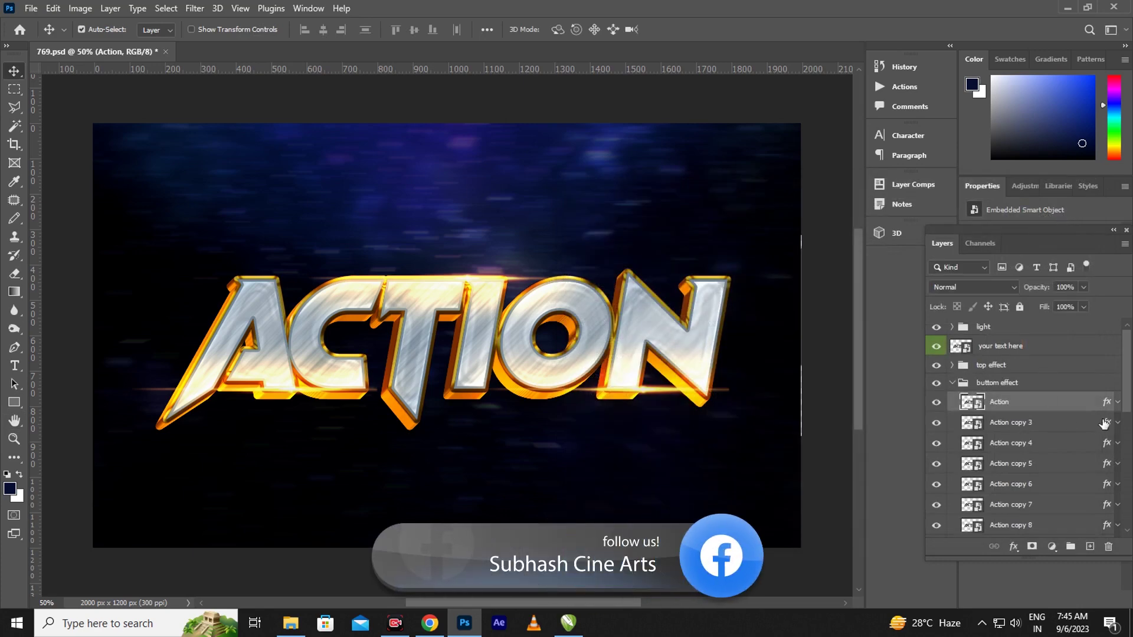
# - Give Action copy 3 a shallower bevel: depth 136, size 8, soften 3 px, highlight opacity 19%
pyautogui.click(1104, 423)
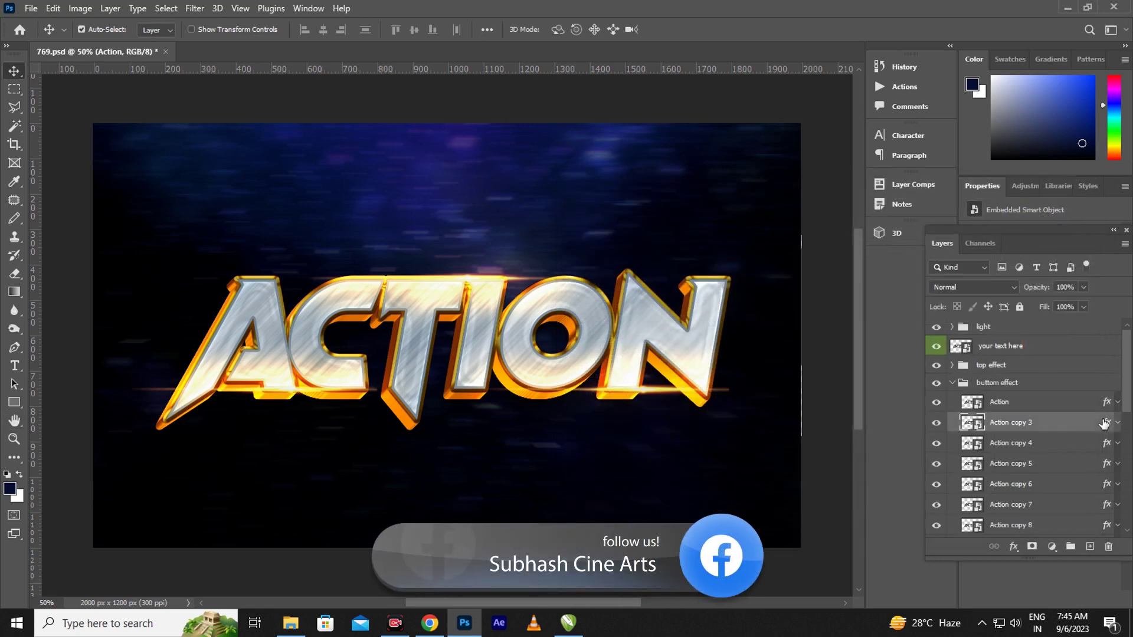
pyautogui.press('h')
pyautogui.doubleClick(1103, 423)
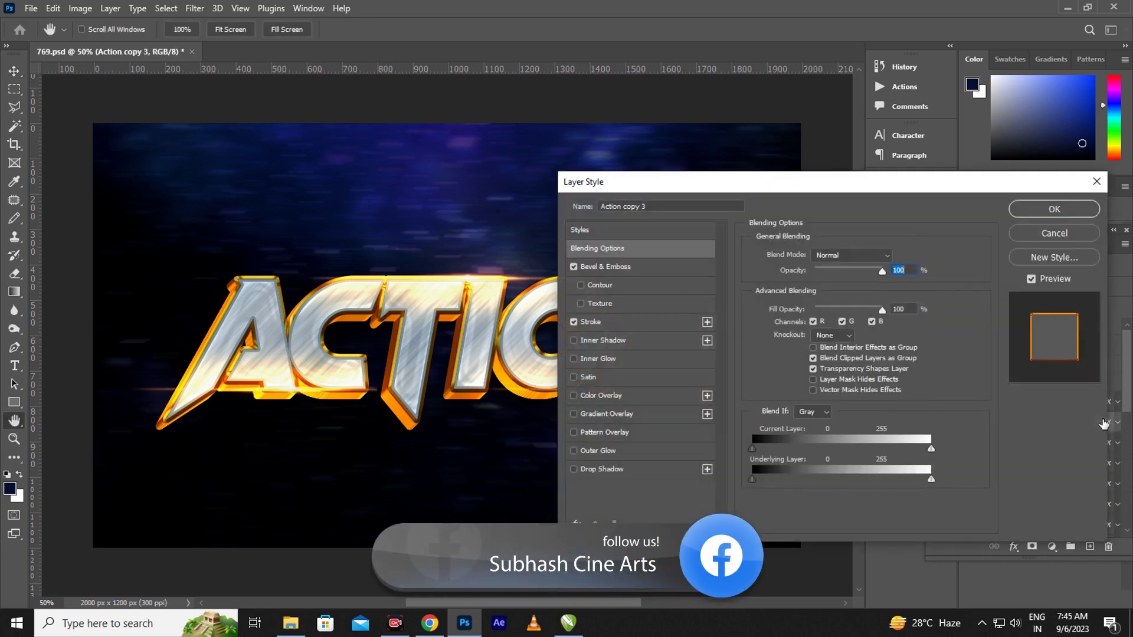
pyautogui.click(643, 267)
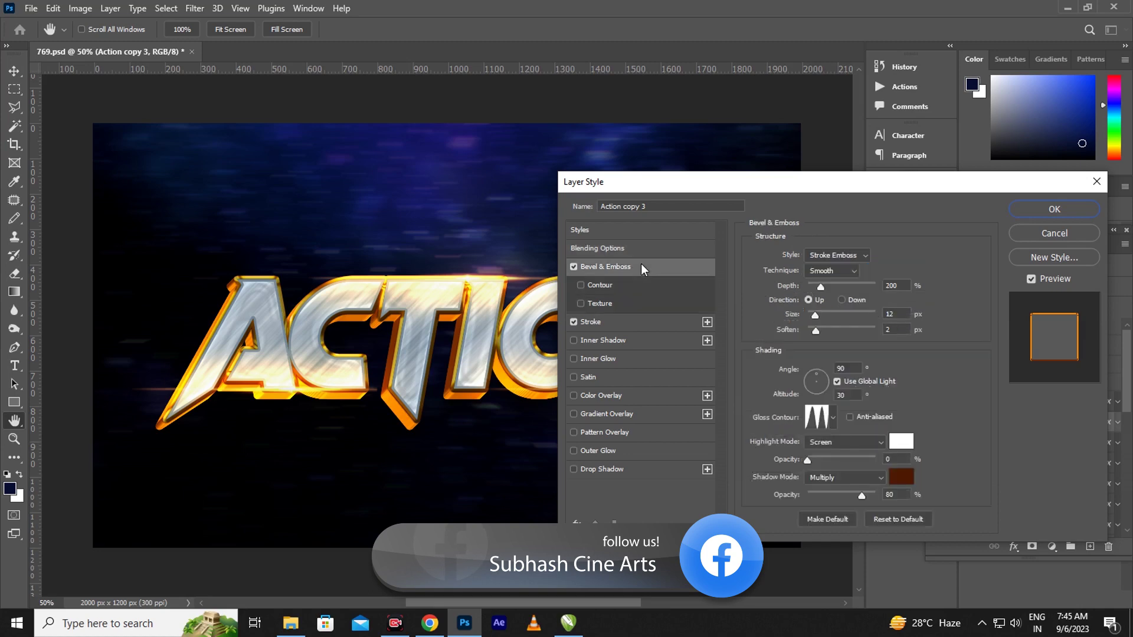
pyautogui.moveTo(813, 316); pyautogui.dragTo(817, 286)
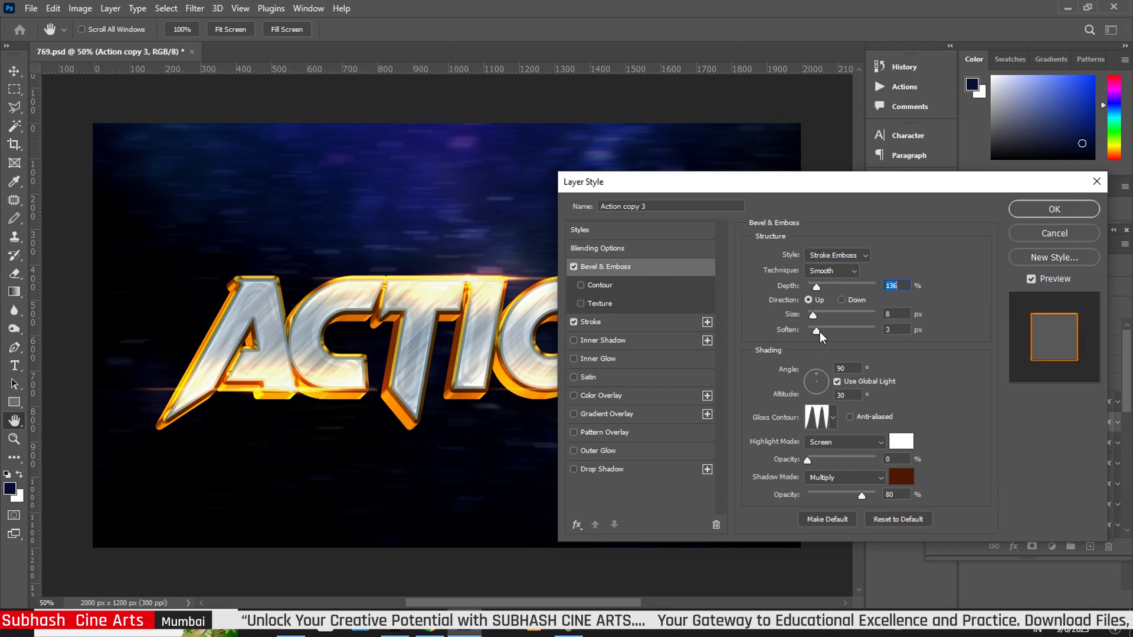
pyautogui.moveTo(815, 331); pyautogui.dragTo(819, 331)
pyautogui.moveTo(808, 459); pyautogui.dragTo(830, 461)
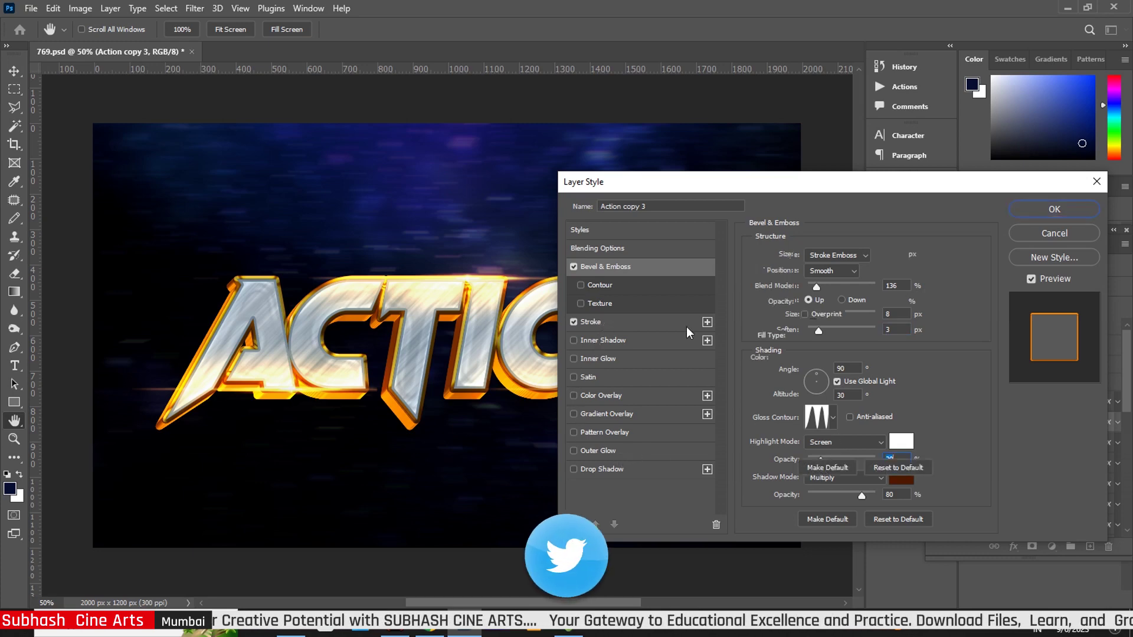
# - Widen Action copy 3's orange stroke to 13 px and apply the style
pyautogui.click(591, 322)
pyautogui.moveTo(812, 259); pyautogui.dragTo(814, 259)
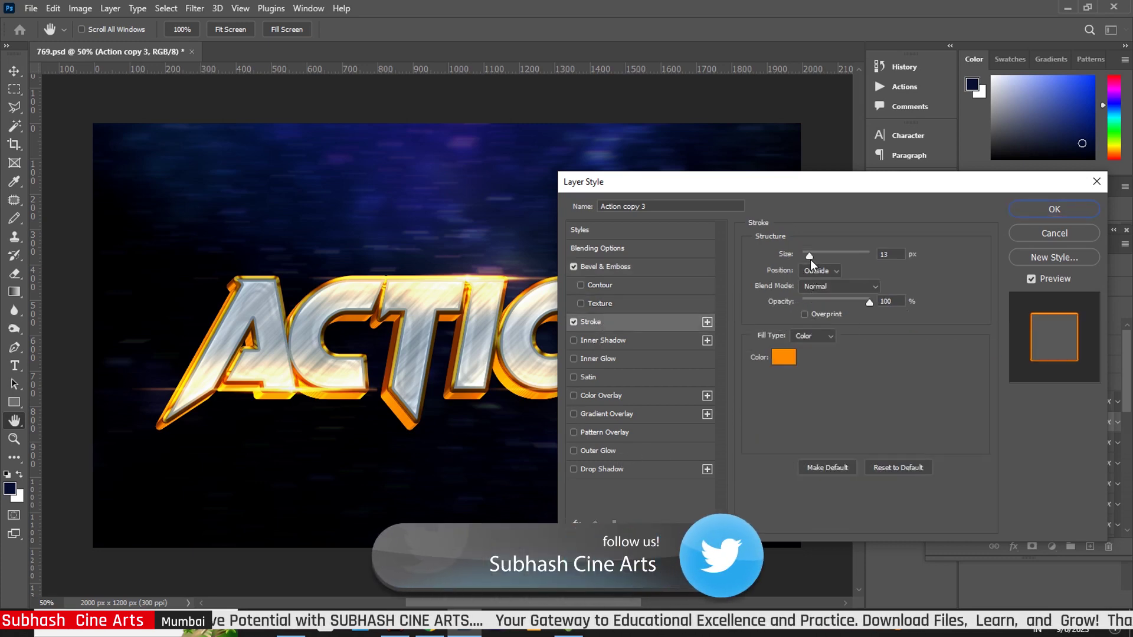
pyautogui.click(1083, 211)
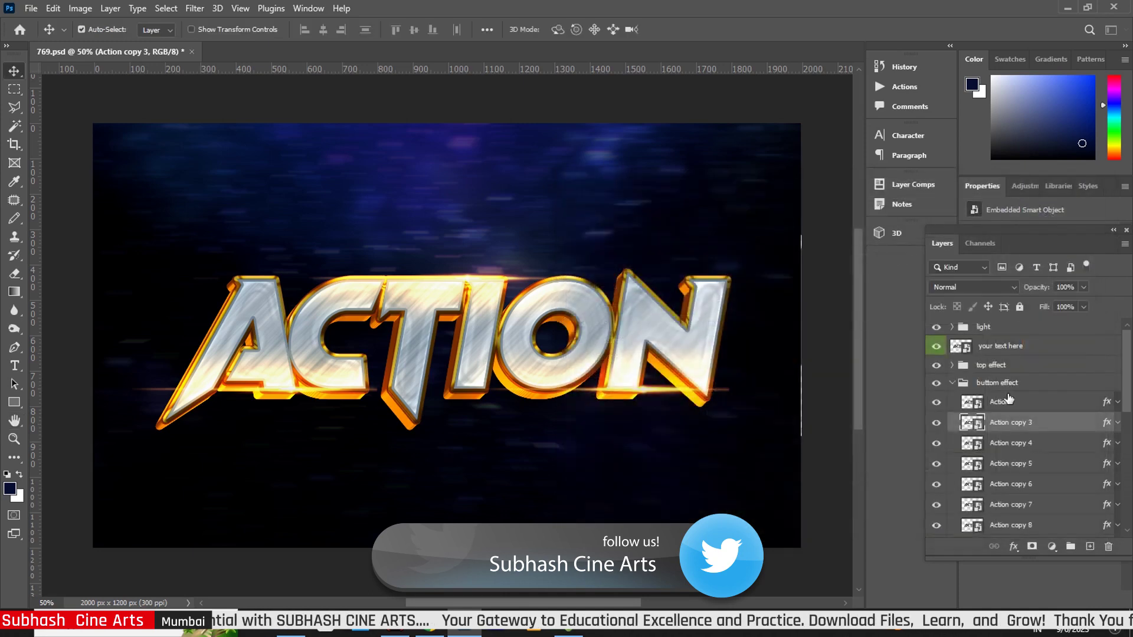
# - Set Action copy 4's bevel to depth 209, size 16, soften 4, highlight 8%, shadow 91%
pyautogui.doubleClick(1107, 443)
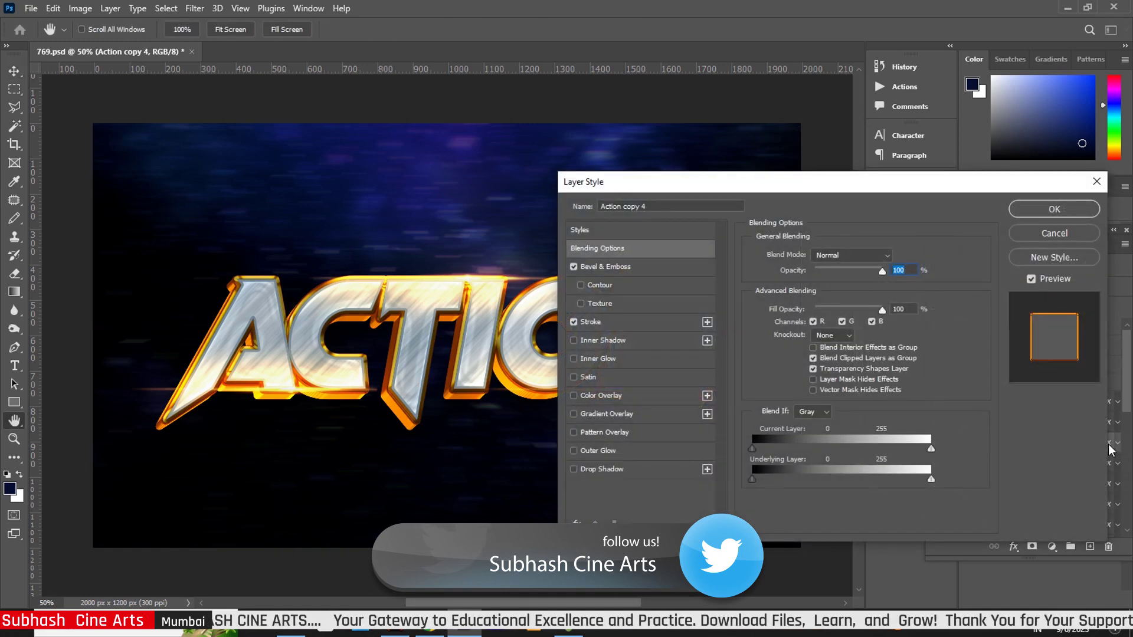
pyautogui.click(635, 267)
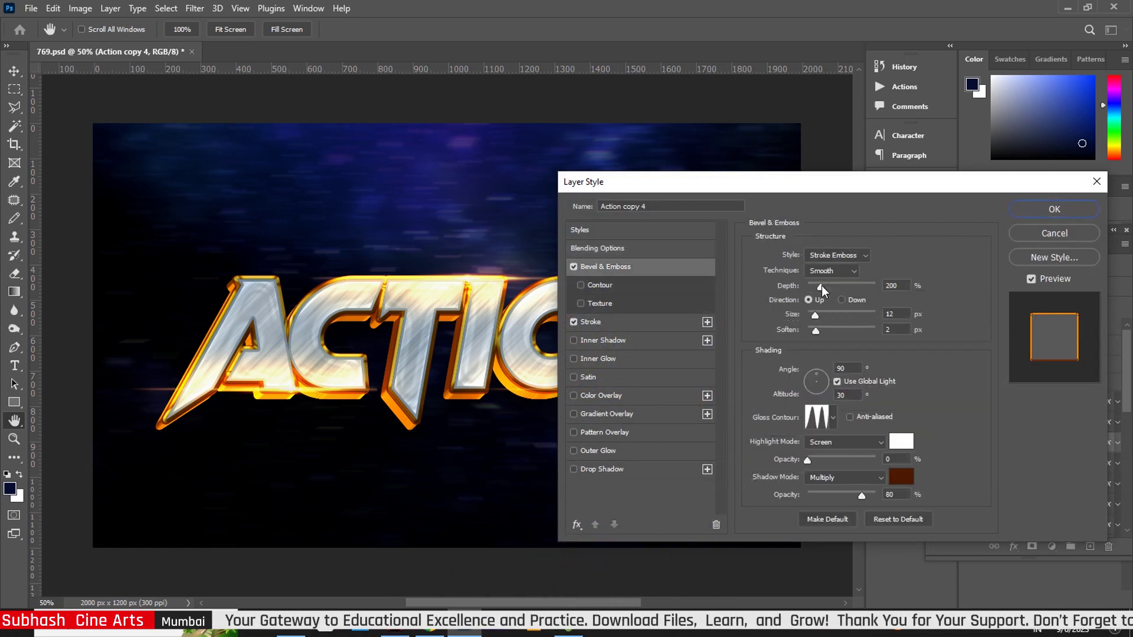
pyautogui.moveTo(822, 286); pyautogui.dragTo(822, 331)
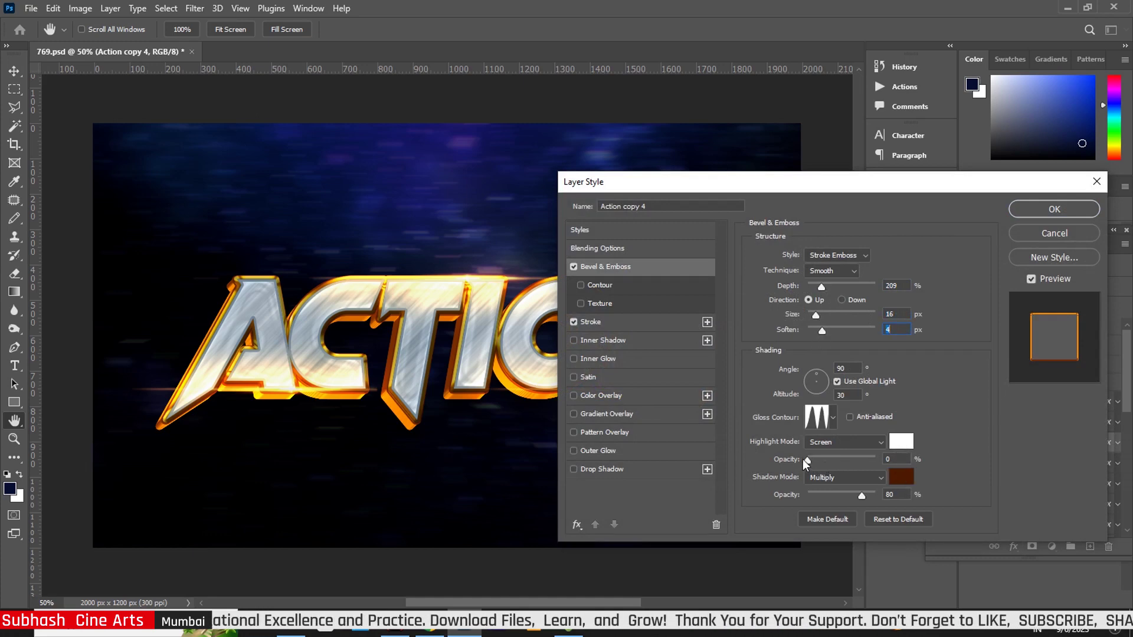
pyautogui.moveTo(808, 460); pyautogui.dragTo(813, 461)
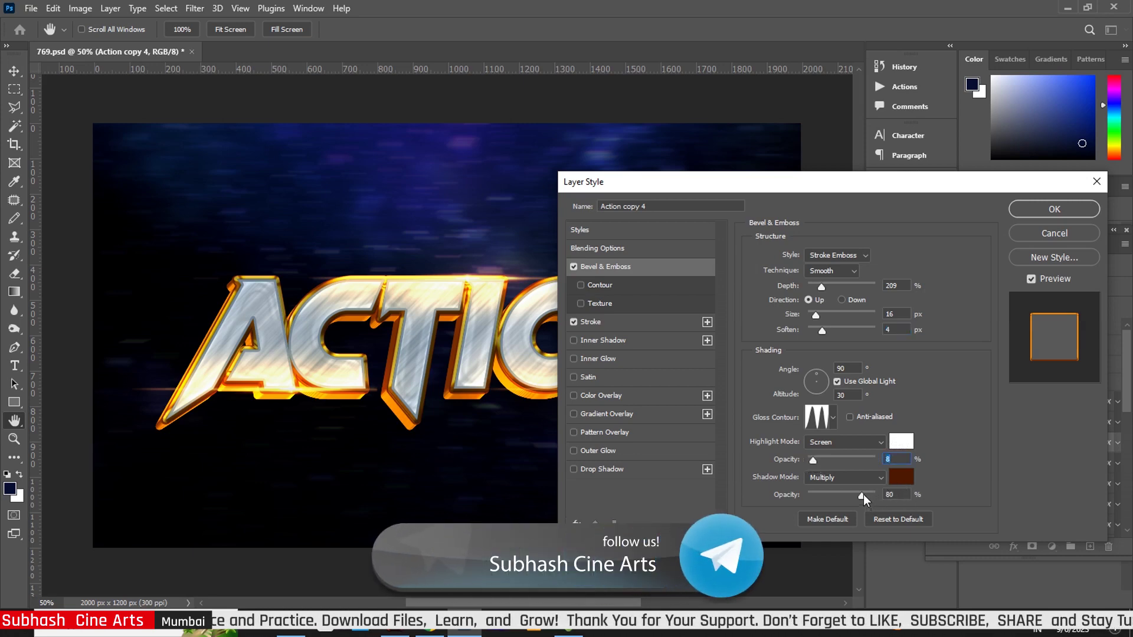
pyautogui.moveTo(863, 496); pyautogui.dragTo(870, 496)
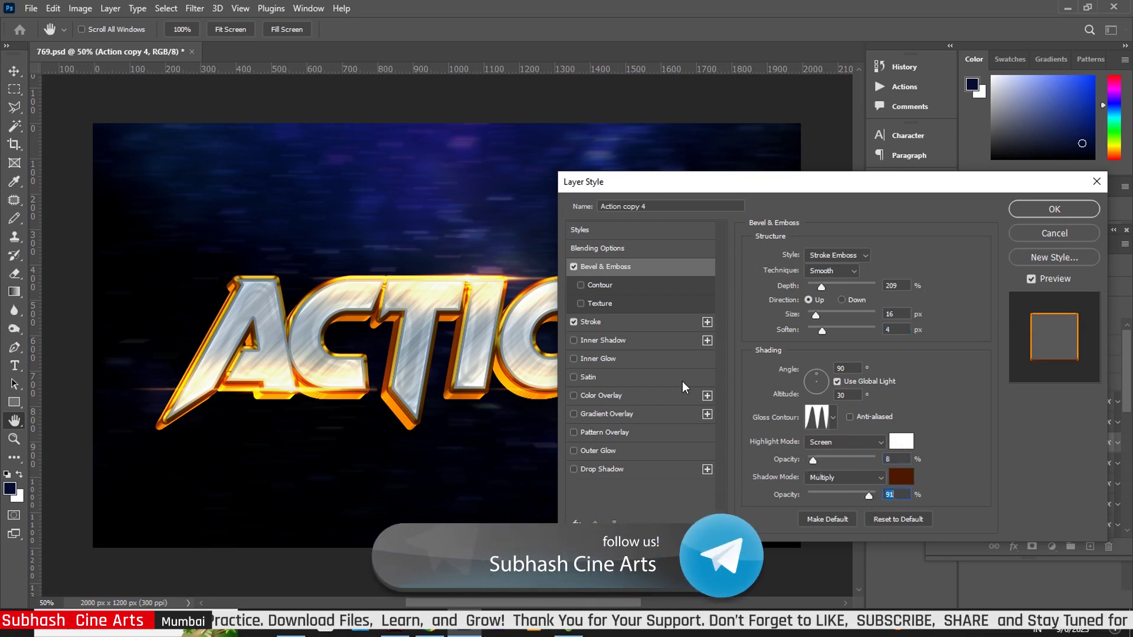
# - Widen the stroke to 18 px with a slightly adjusted orange colour, and apply the style
pyautogui.click(683, 322)
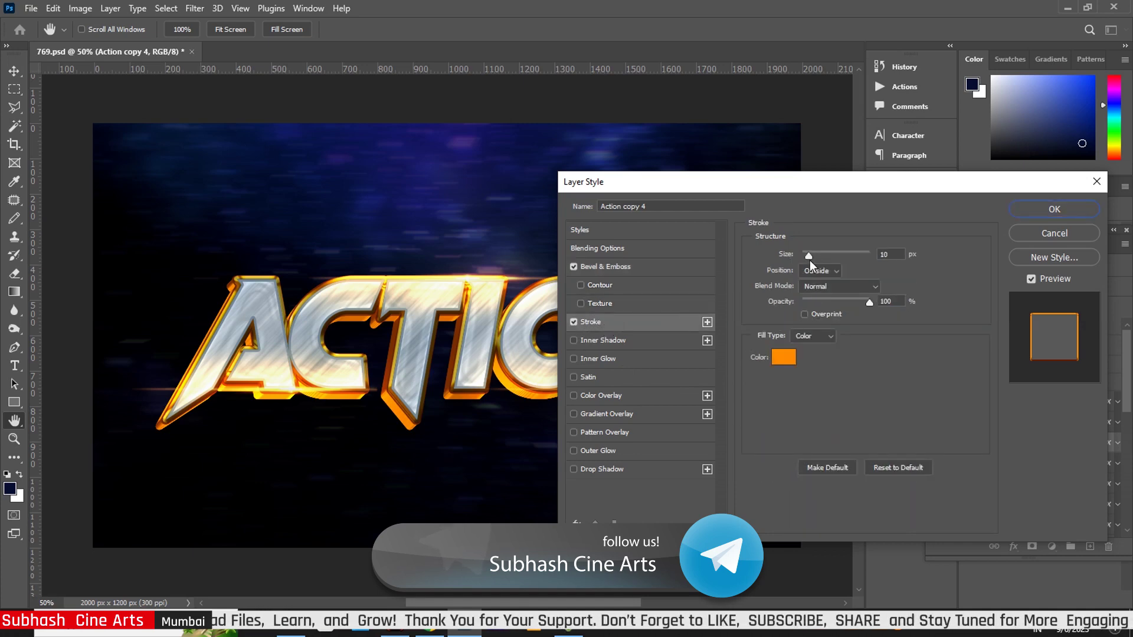
pyautogui.moveTo(809, 255); pyautogui.dragTo(812, 255)
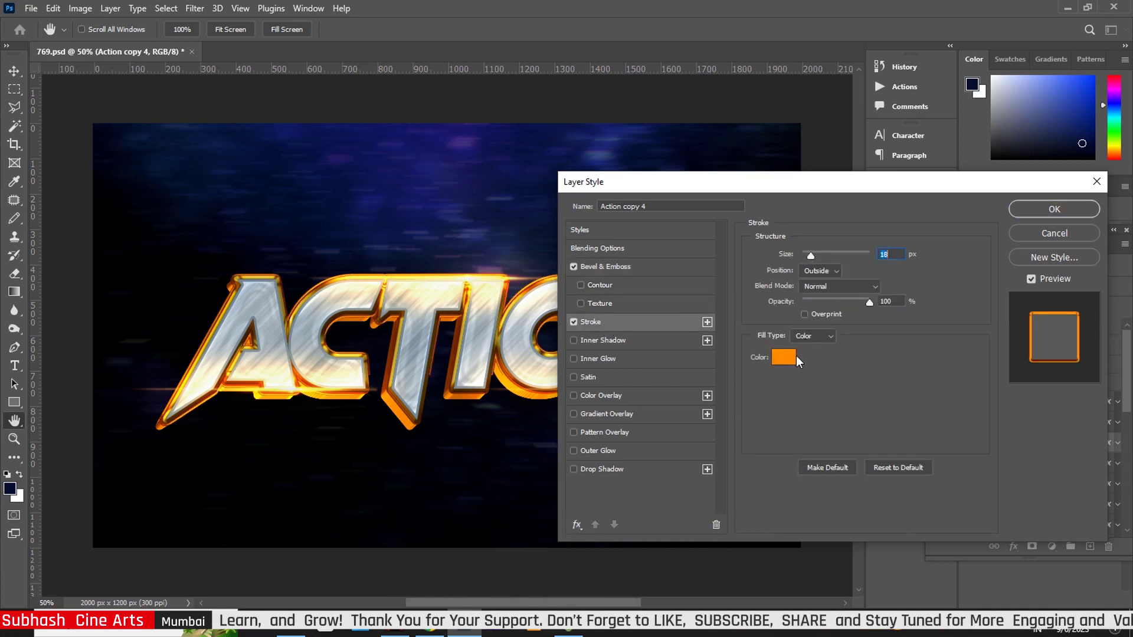
pyautogui.click(790, 357)
pyautogui.moveTo(849, 303); pyautogui.dragTo(872, 282)
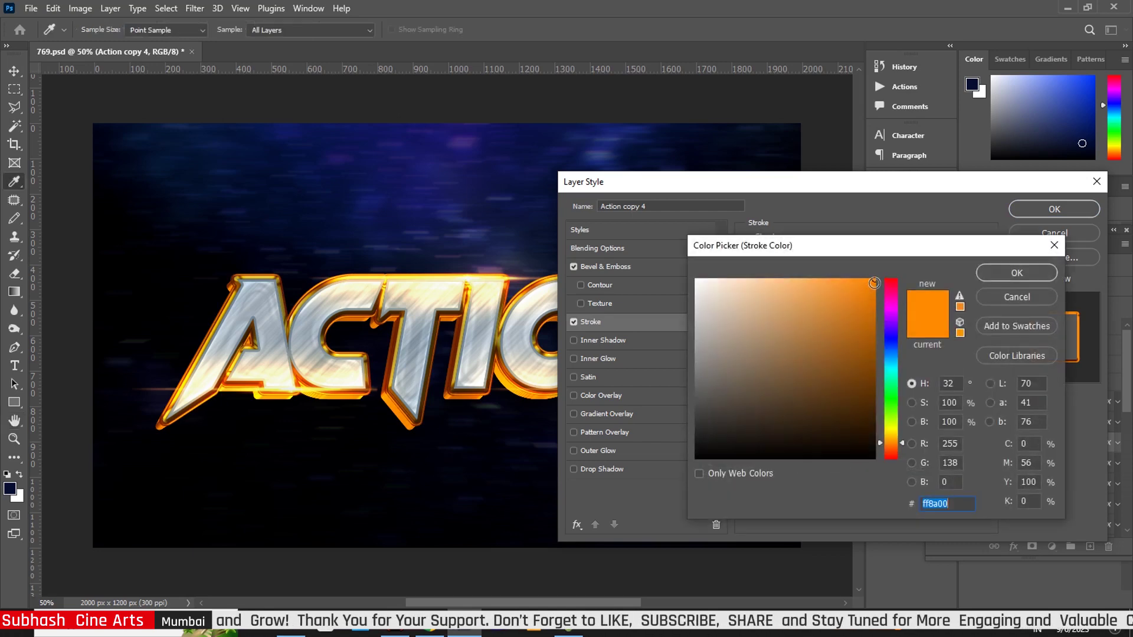
pyautogui.click(1017, 276)
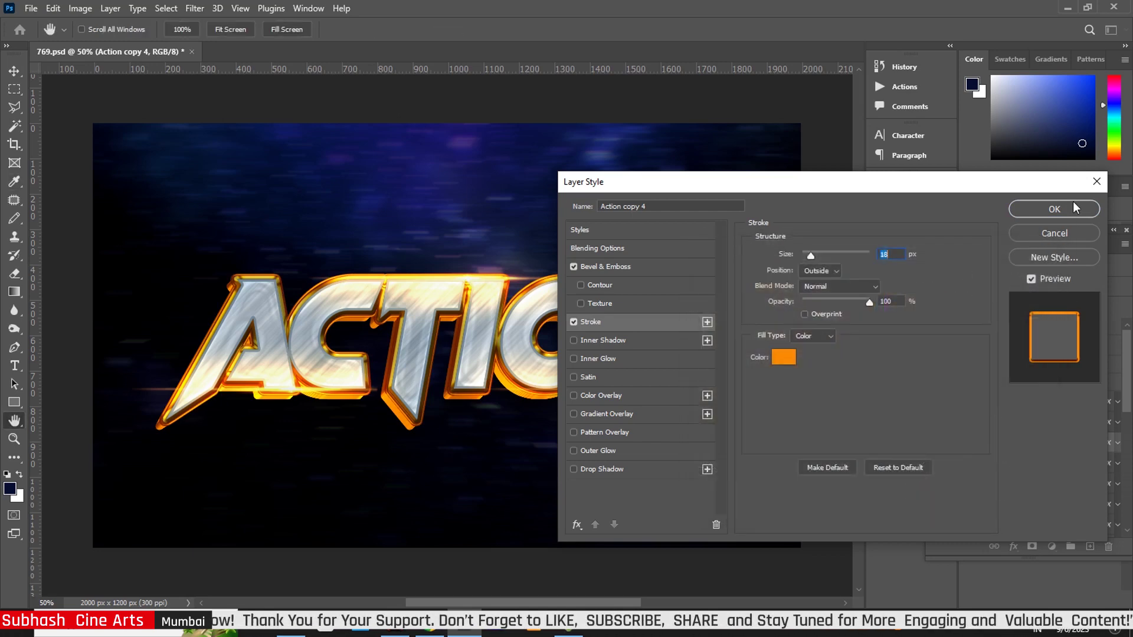
pyautogui.click(1054, 209)
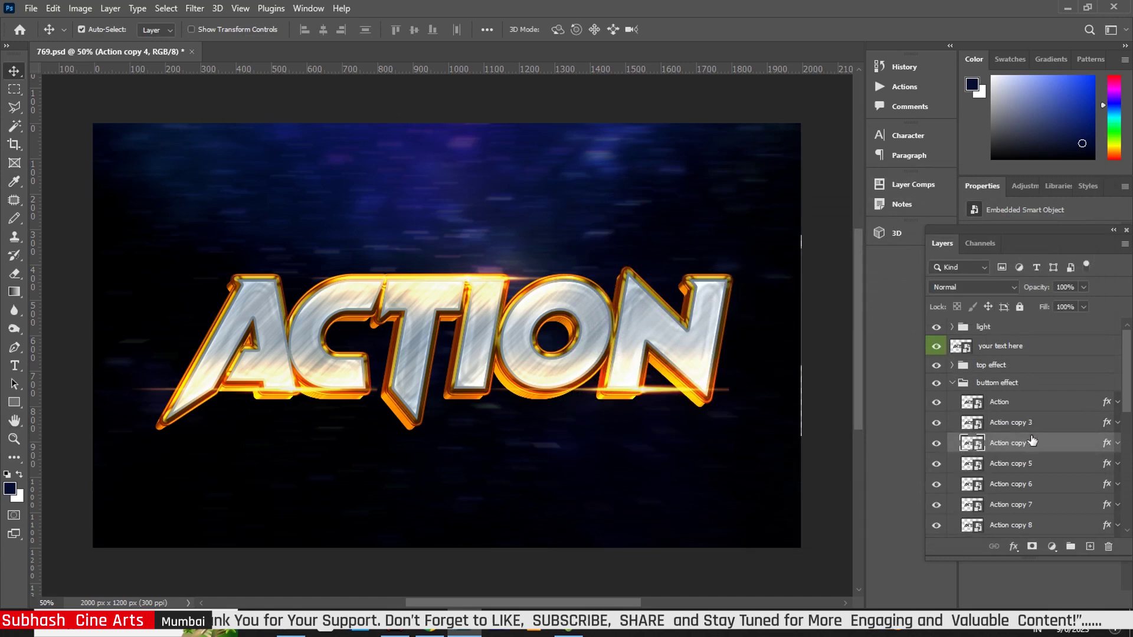
# - Give Action copy 5's bevel size 43 px, soften 3, highlight 15% and shadow 84%
pyautogui.click(1106, 467)
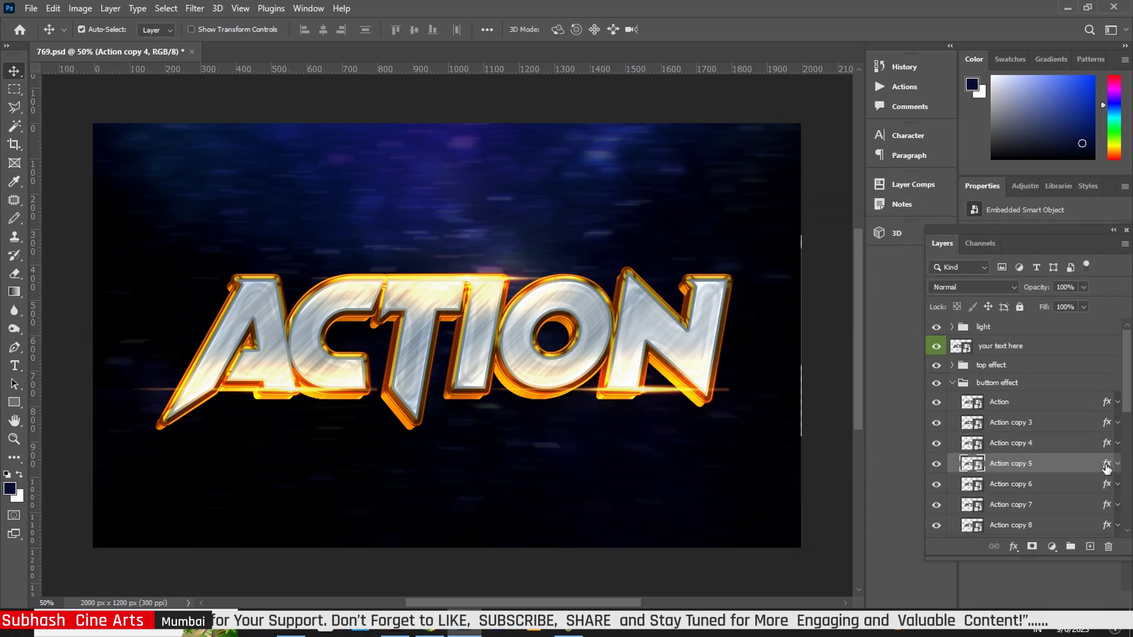
pyautogui.doubleClick(1106, 466)
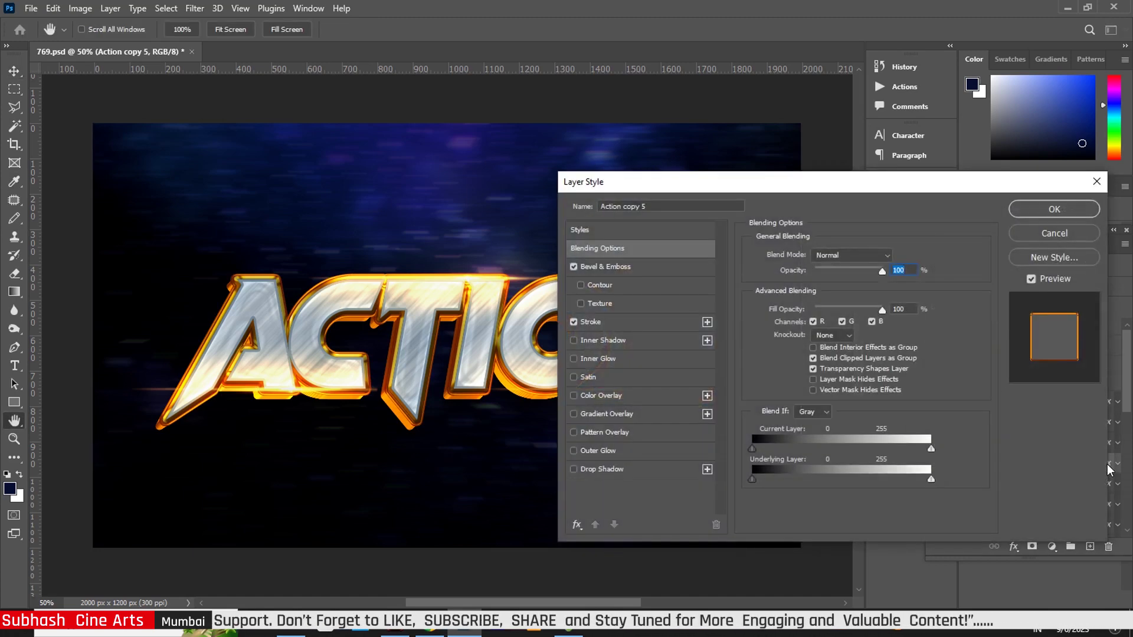
pyautogui.click(639, 267)
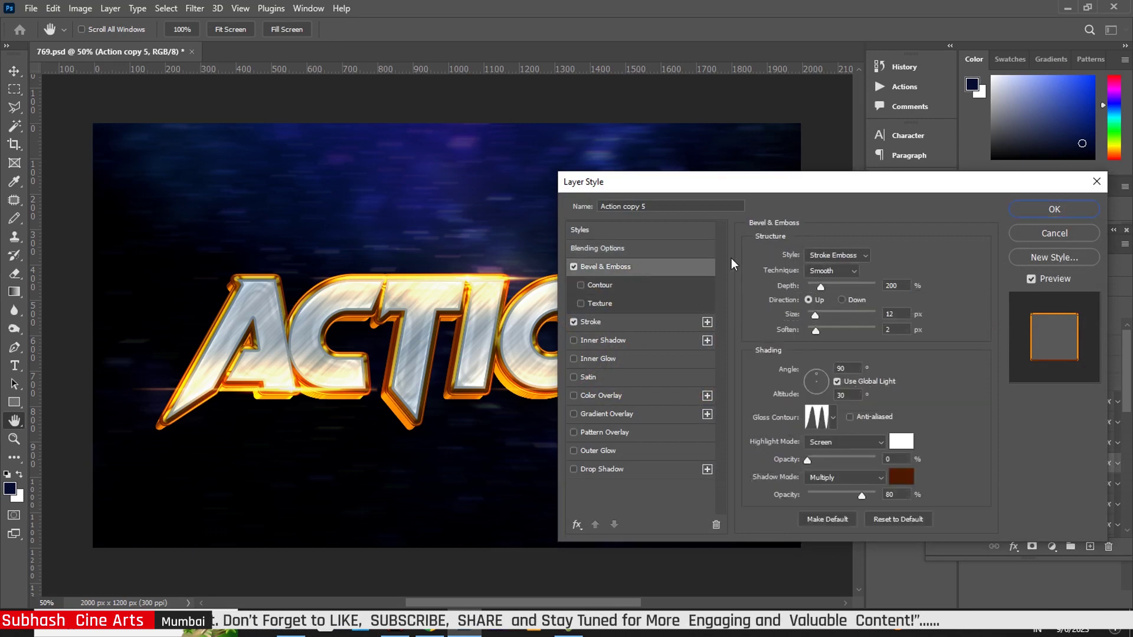
pyautogui.moveTo(817, 321)
pyautogui.mouseDown()
pyautogui.moveTo(827, 321)
pyautogui.moveTo(811, 322)
pyautogui.mouseUp()
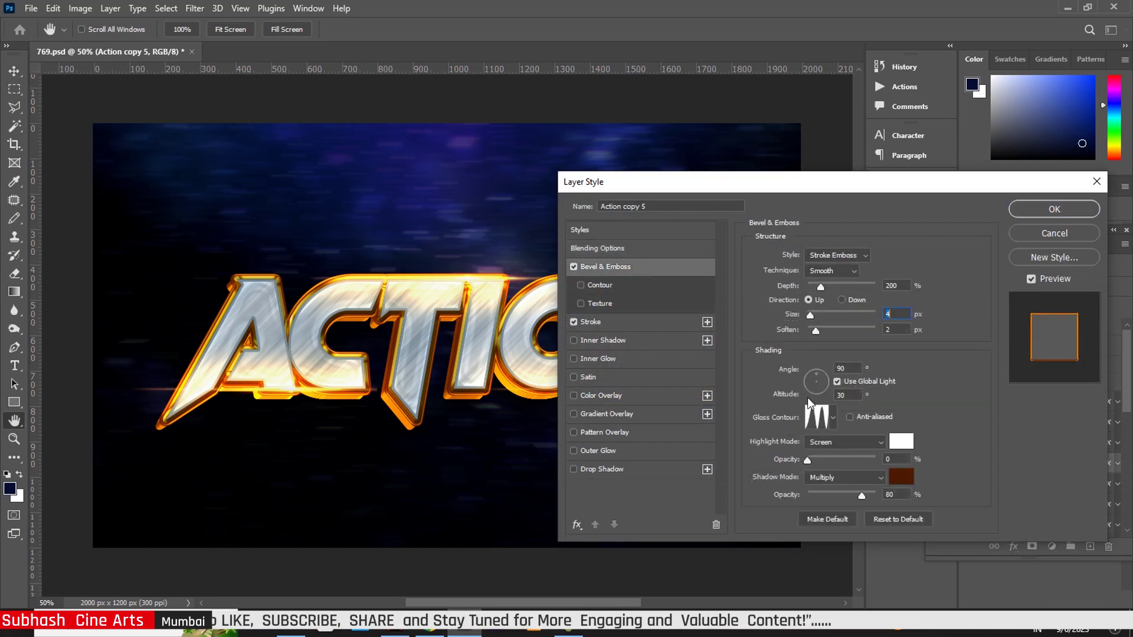
pyautogui.moveTo(816, 330); pyautogui.dragTo(819, 331)
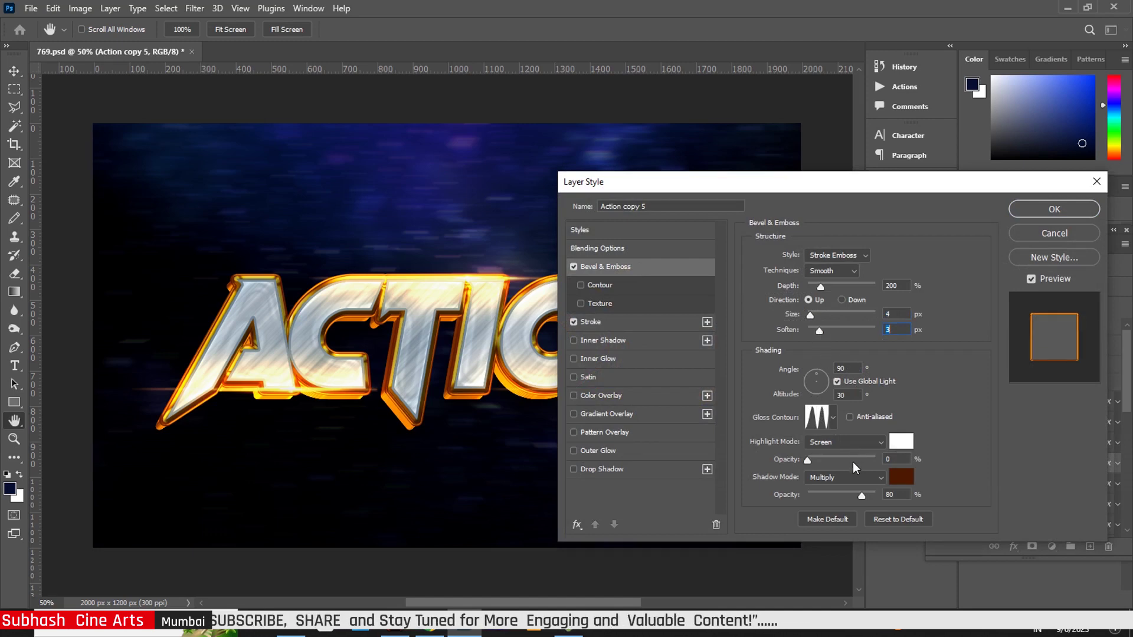
pyautogui.moveTo(808, 460); pyautogui.dragTo(820, 465)
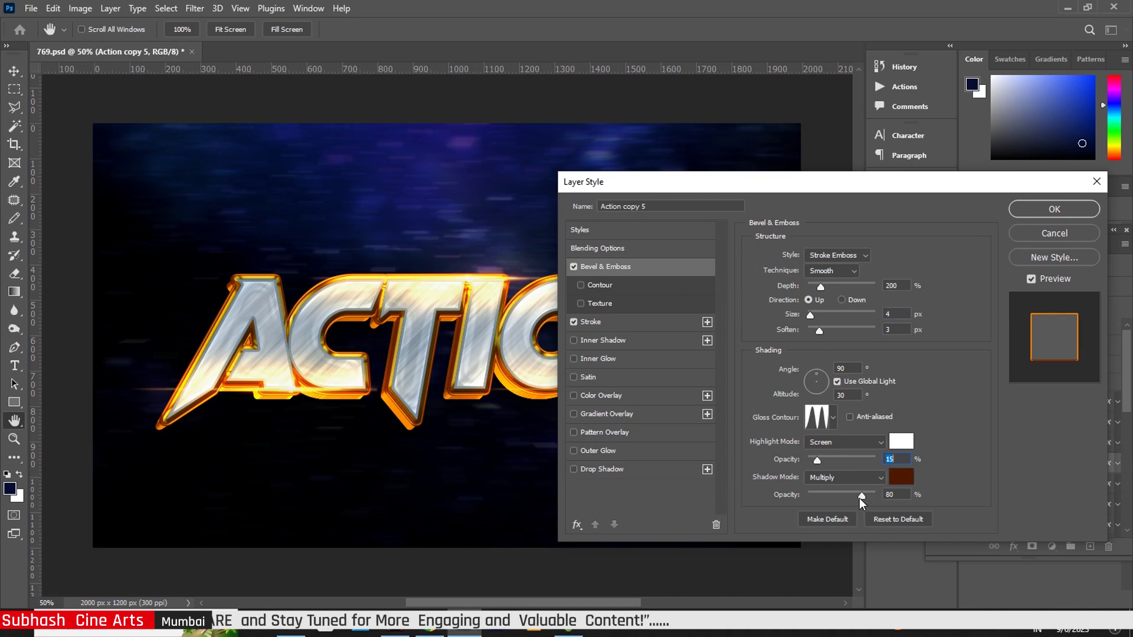
pyautogui.moveTo(863, 498); pyautogui.dragTo(868, 502)
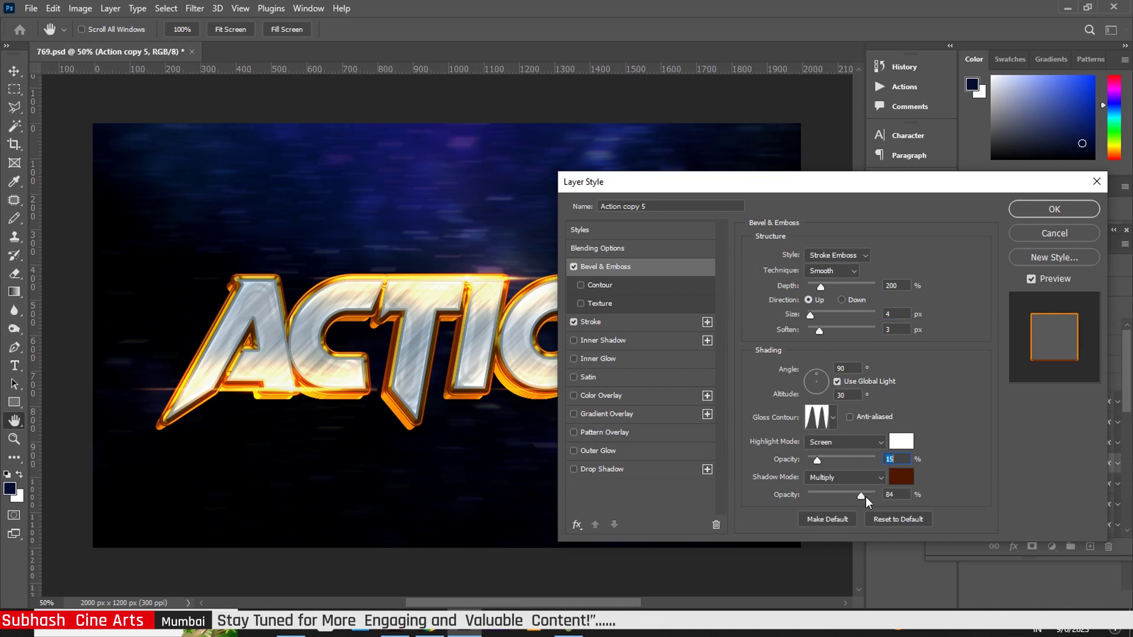
# - Thicken the orange stroke to 21 px and apply the style
pyautogui.click(597, 323)
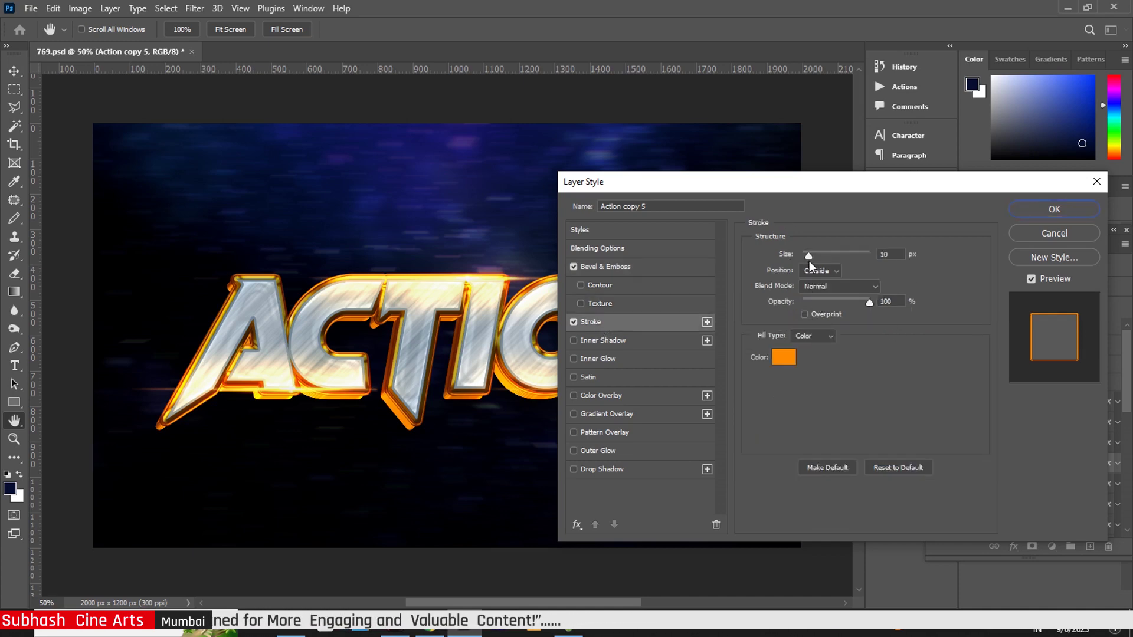
pyautogui.moveTo(809, 256); pyautogui.dragTo(812, 256)
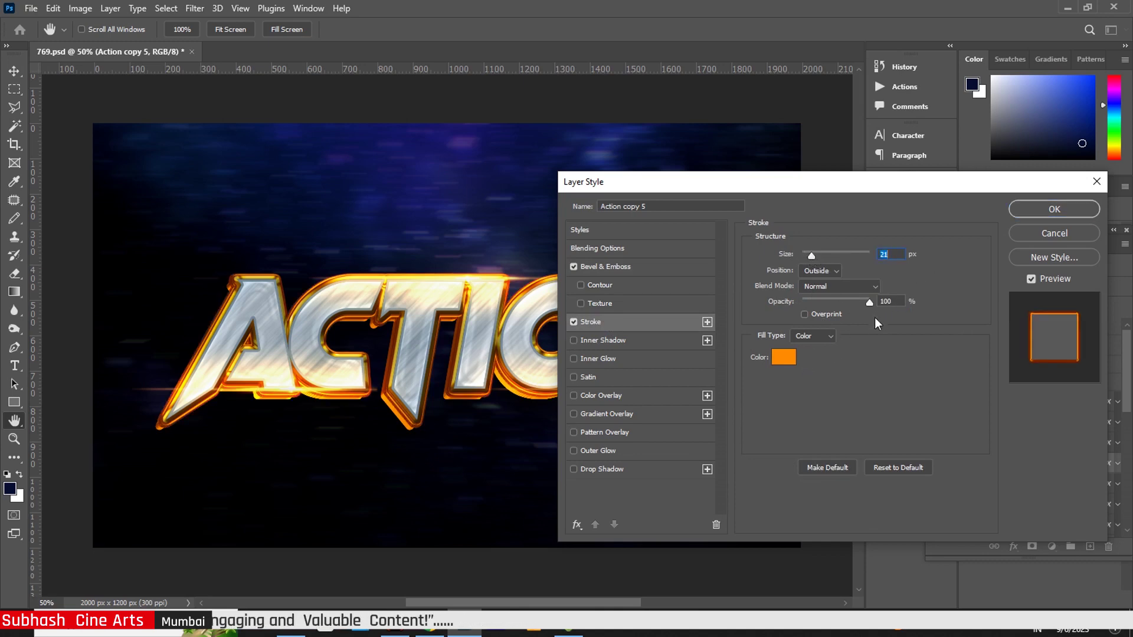
pyautogui.click(1024, 211)
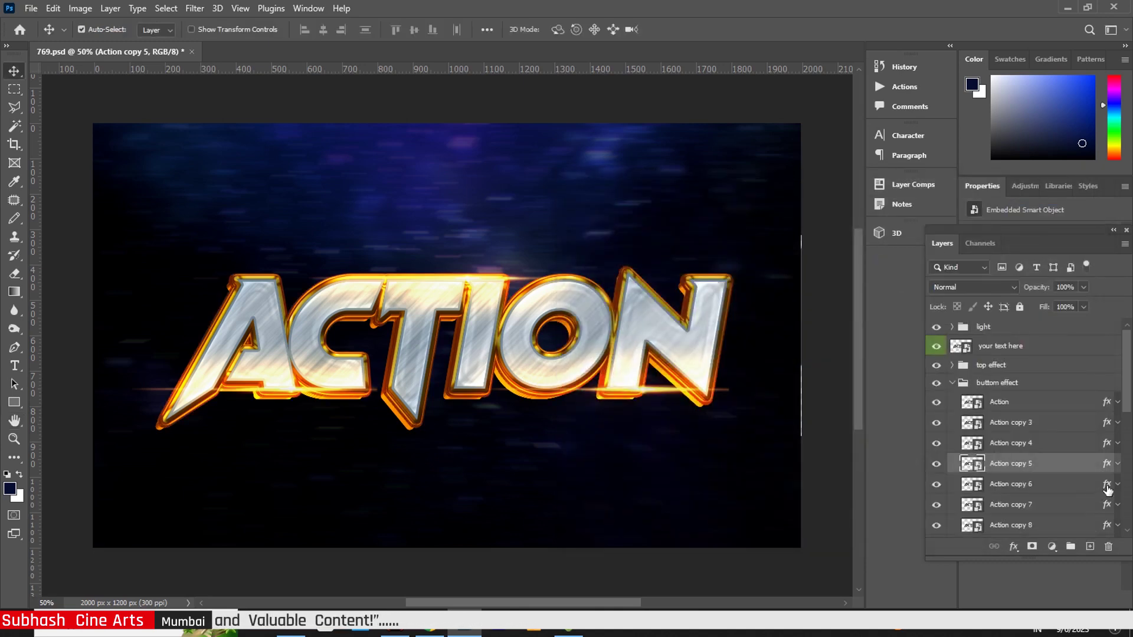
# - Give Action copy 6 a 29 px bevel and a 16 px orange stroke
pyautogui.press('h')
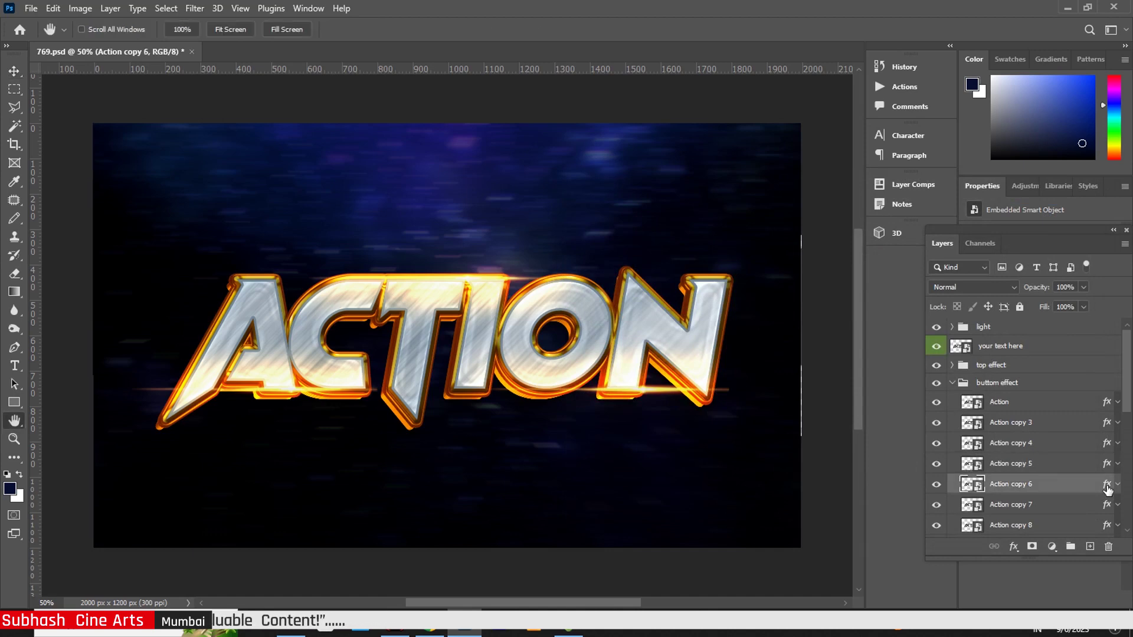
pyautogui.doubleClick(1107, 484)
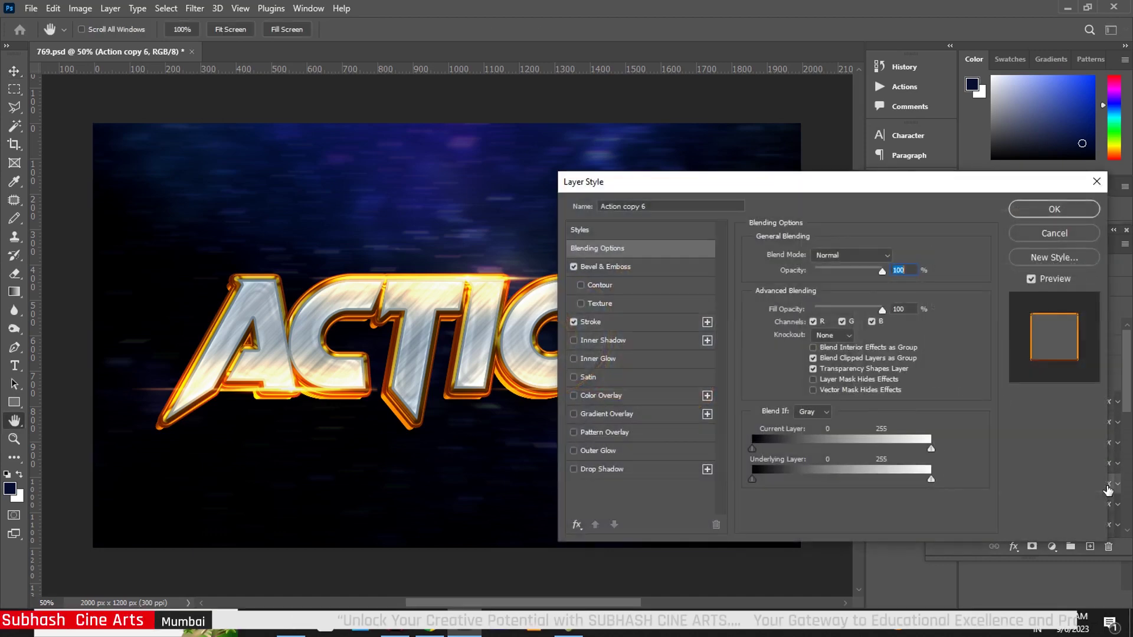
pyautogui.click(638, 269)
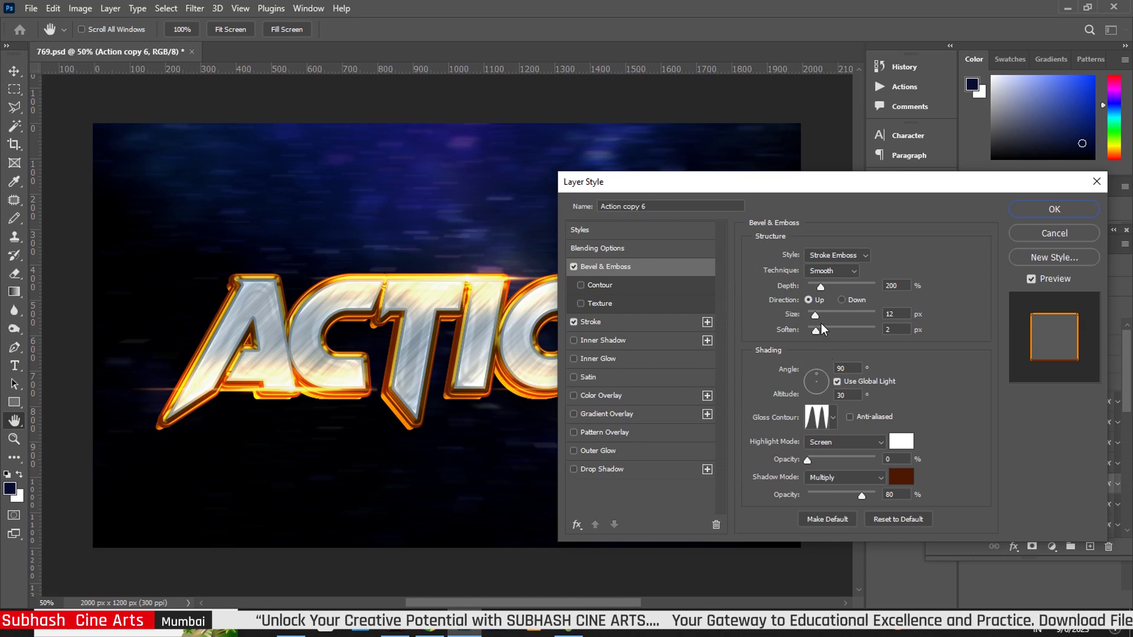
pyautogui.moveTo(815, 316); pyautogui.dragTo(820, 331)
pyautogui.write('3')
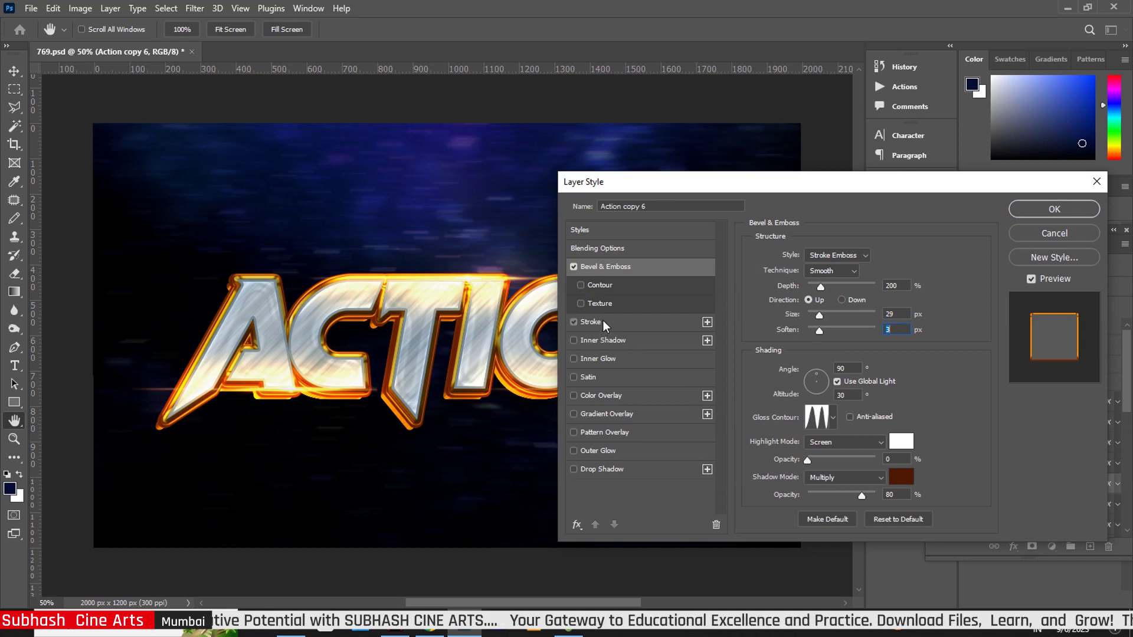
pyautogui.click(590, 322)
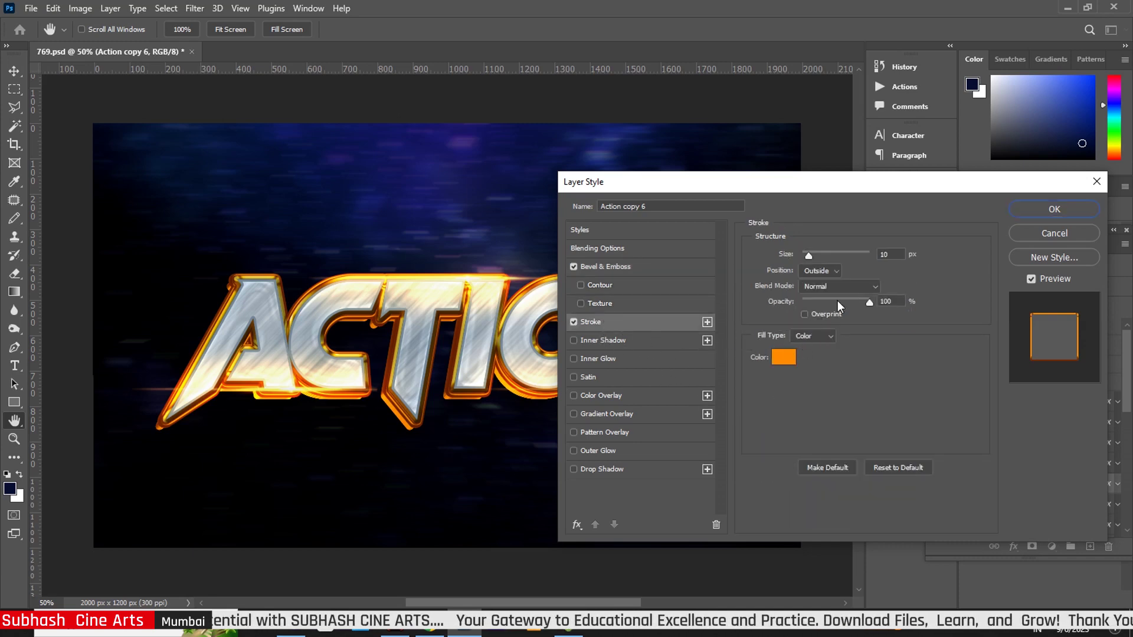
pyautogui.moveTo(808, 255); pyautogui.dragTo(810, 255)
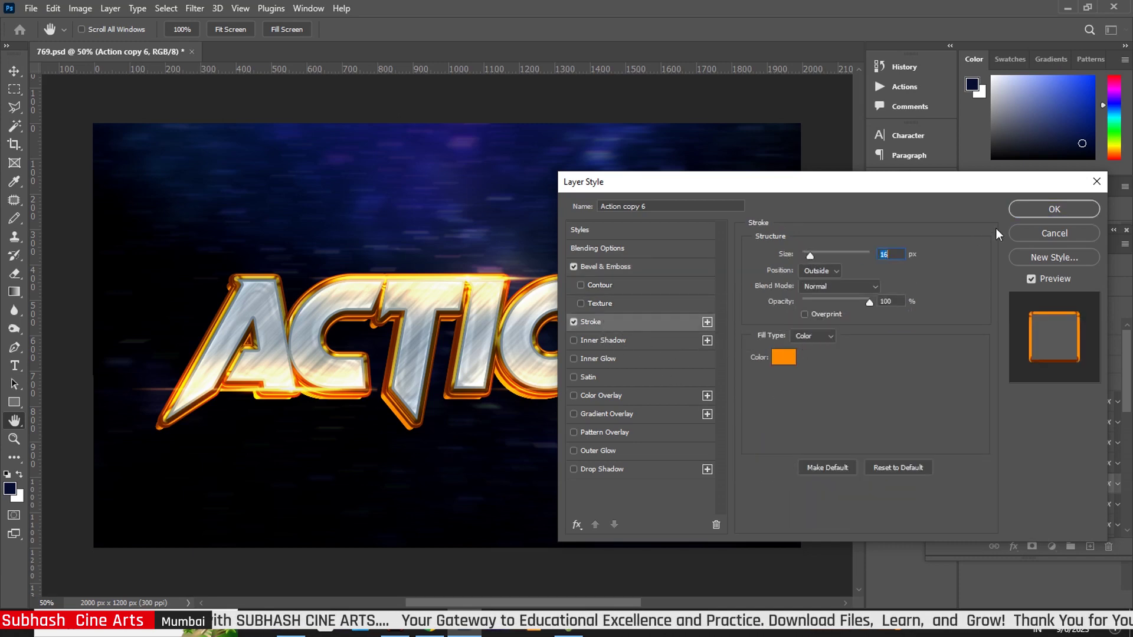
pyautogui.click(1037, 212)
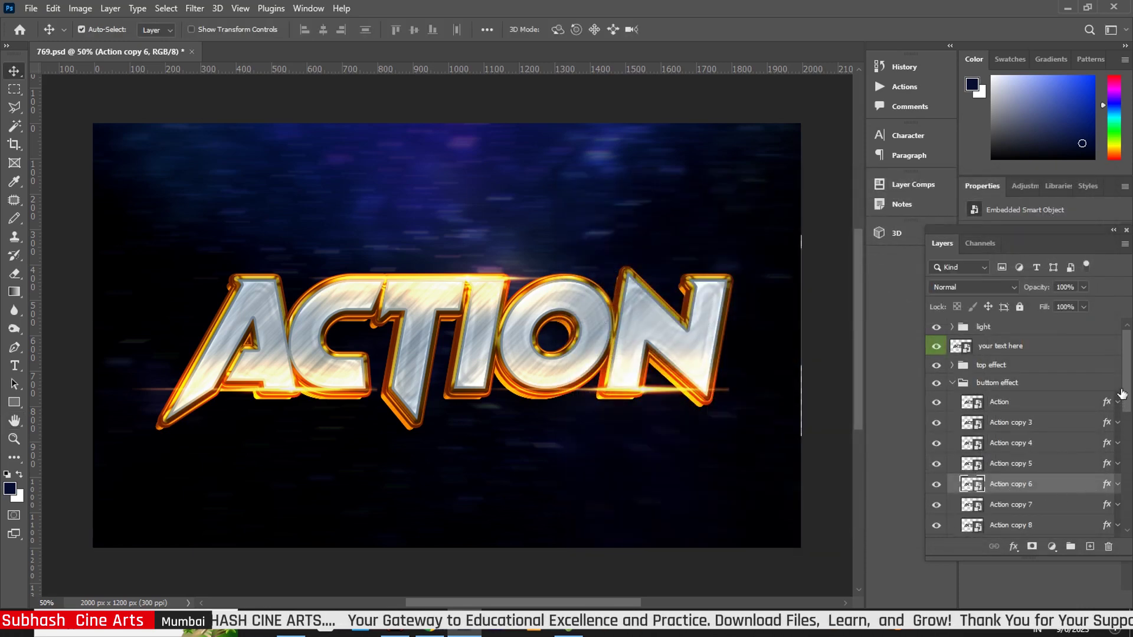
# - Scroll the Layers panel and expand the shadow group to reveal Action copy 22
pyautogui.moveTo(1124, 389); pyautogui.dragTo(1129, 441)
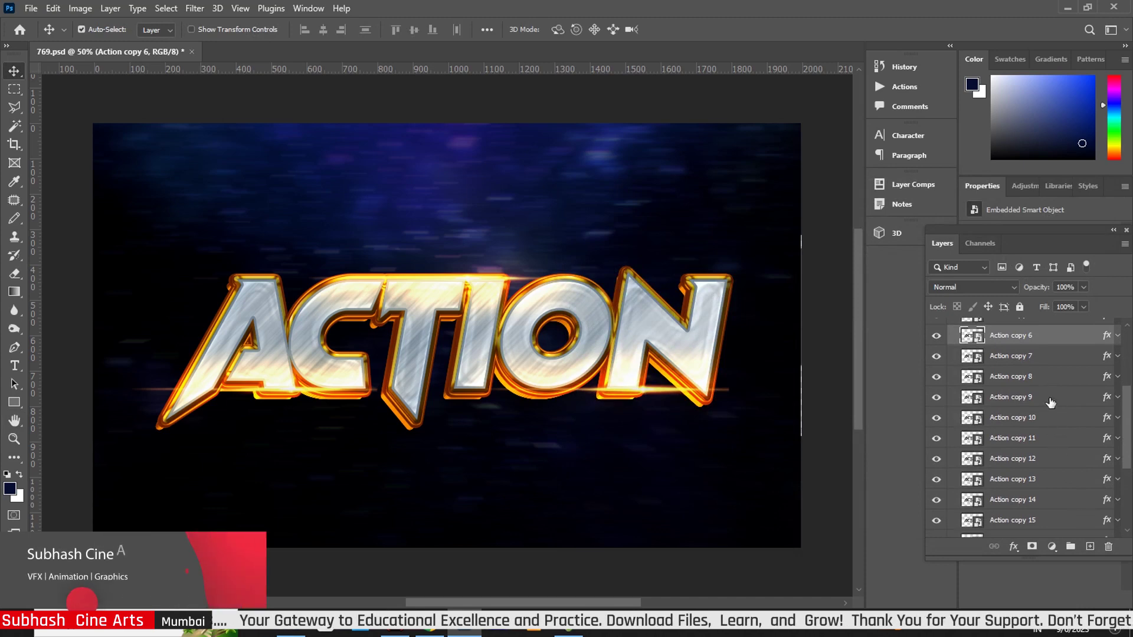
pyautogui.moveTo(1128, 458); pyautogui.dragTo(1128, 516)
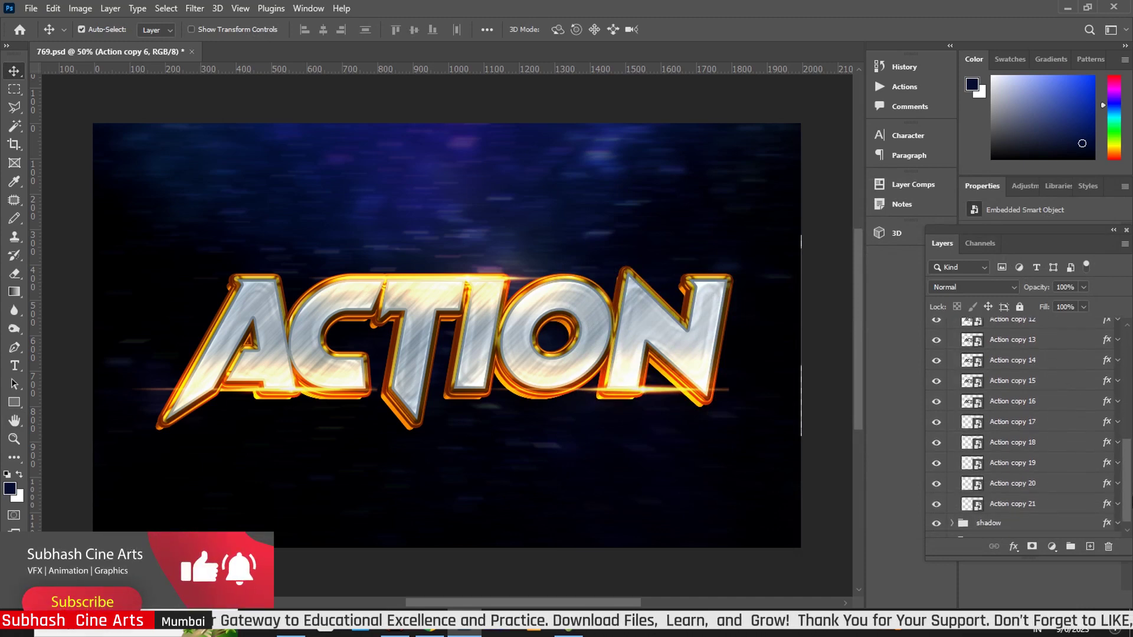
pyautogui.click(952, 511)
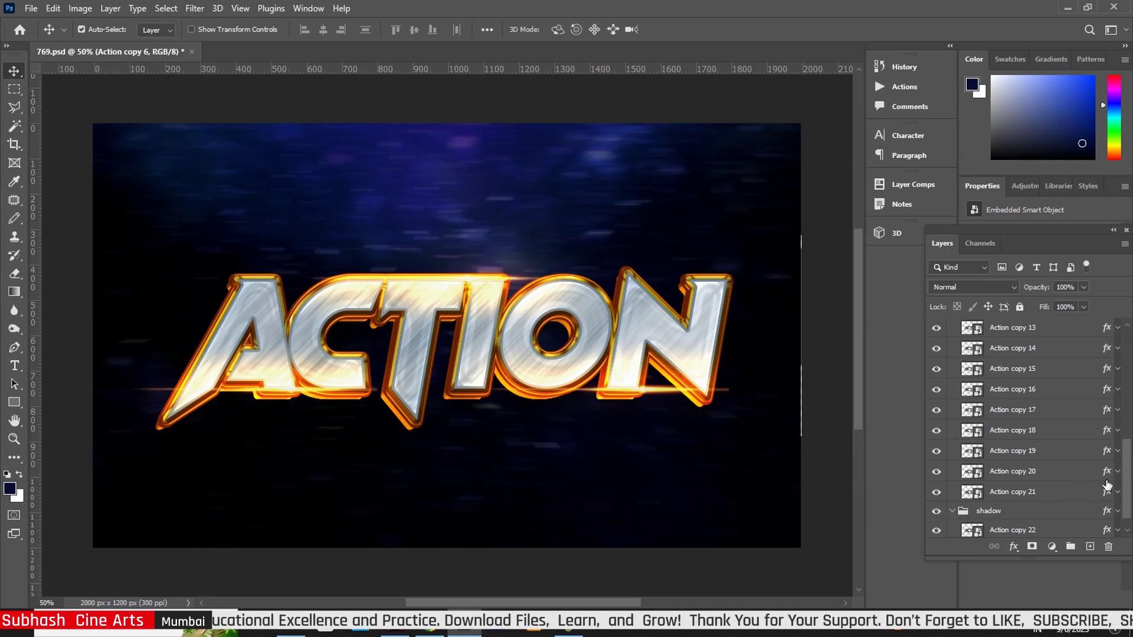
# - Set Action copy 22's bevel size to 24 px
pyautogui.click(1106, 531)
pyautogui.doubleClick(1106, 531)
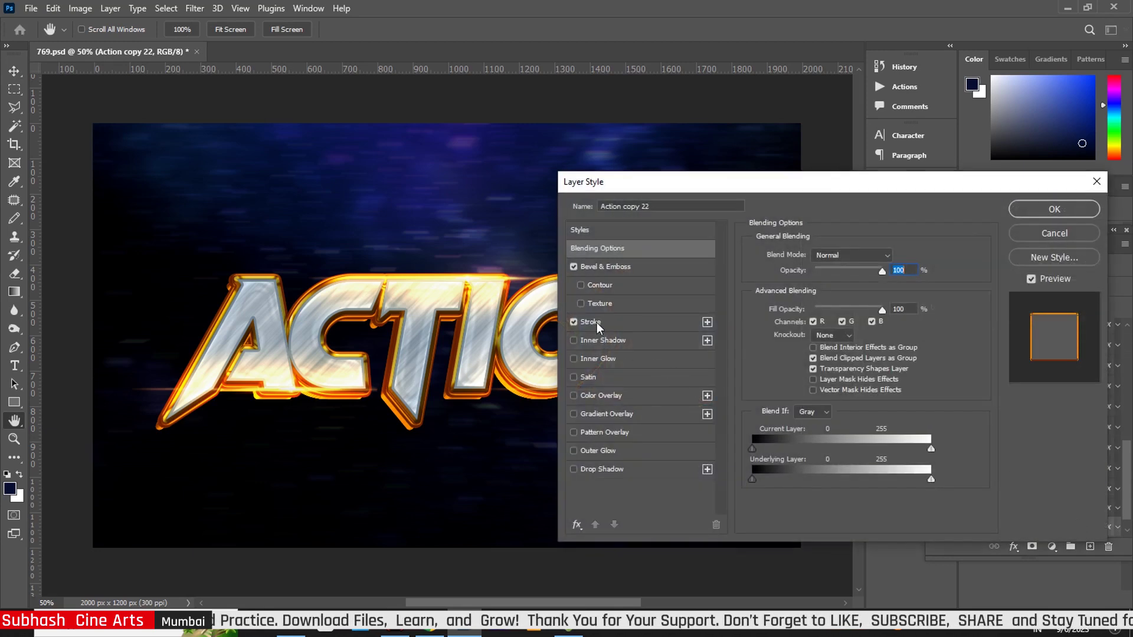
pyautogui.click(597, 269)
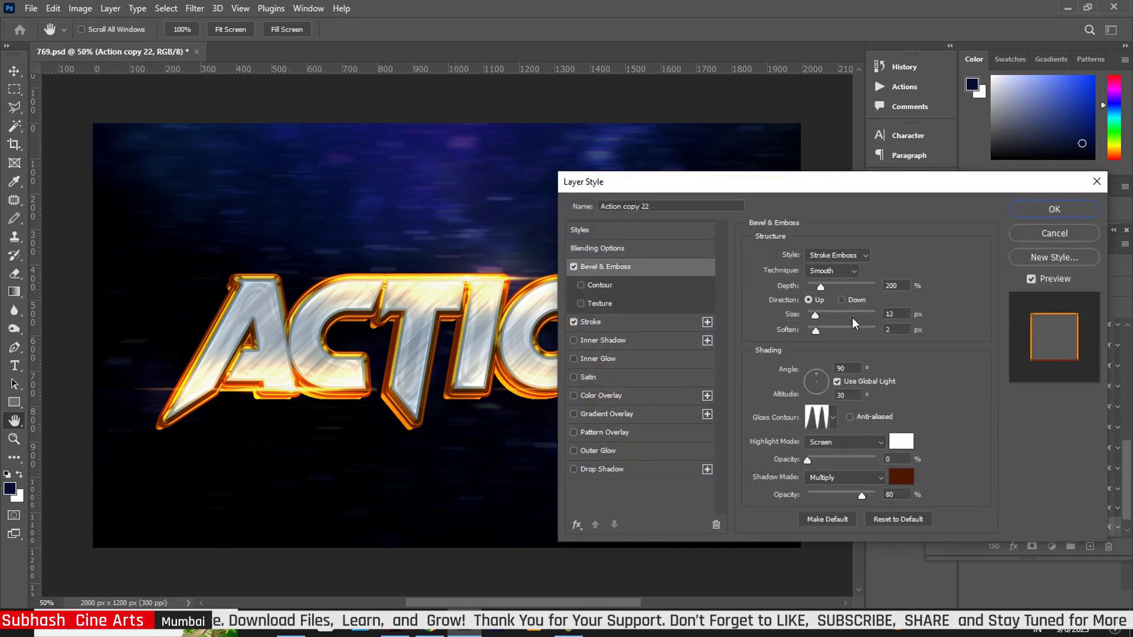
pyautogui.moveTo(816, 316); pyautogui.dragTo(819, 319)
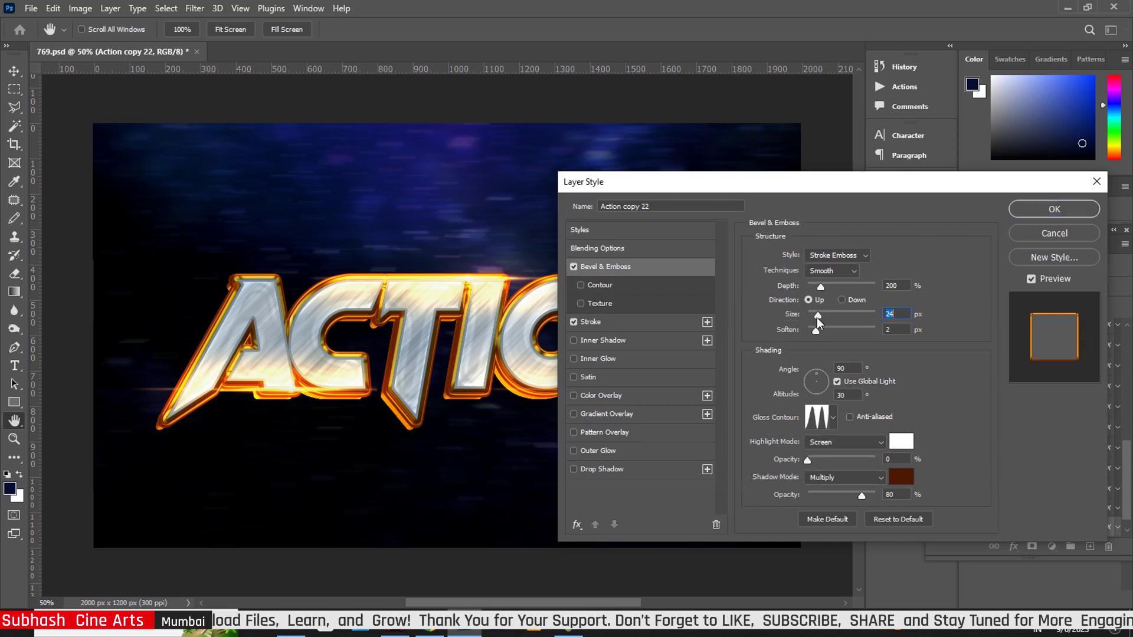
# - Set its orange stroke to 13 px, enable Drop Shadow, and apply the style
pyautogui.click(614, 324)
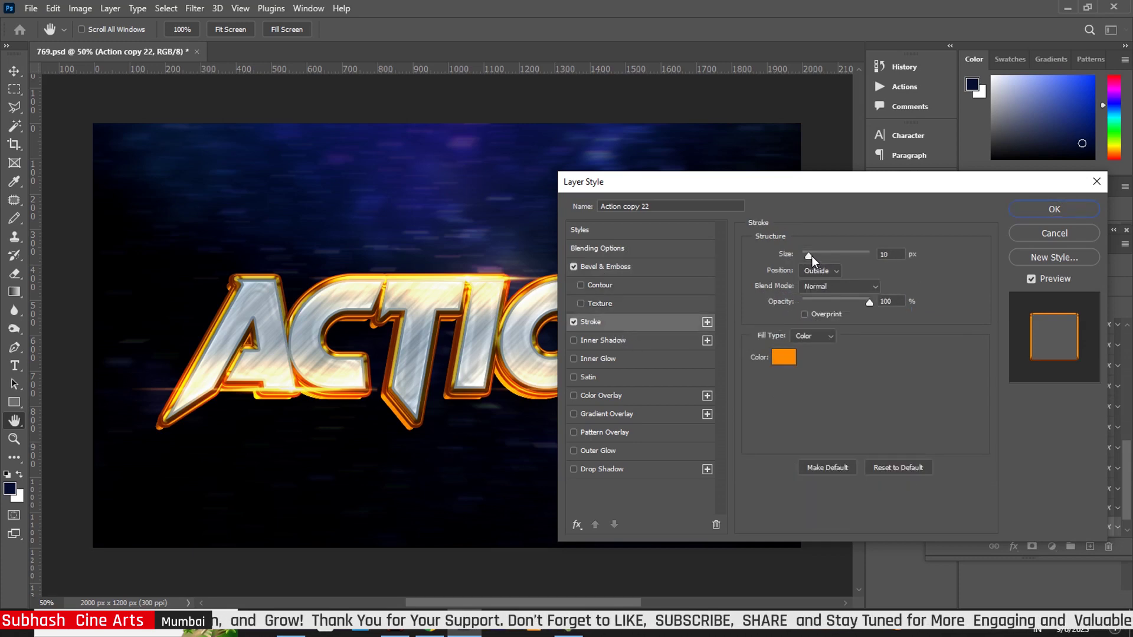
pyautogui.moveTo(808, 254); pyautogui.dragTo(812, 255)
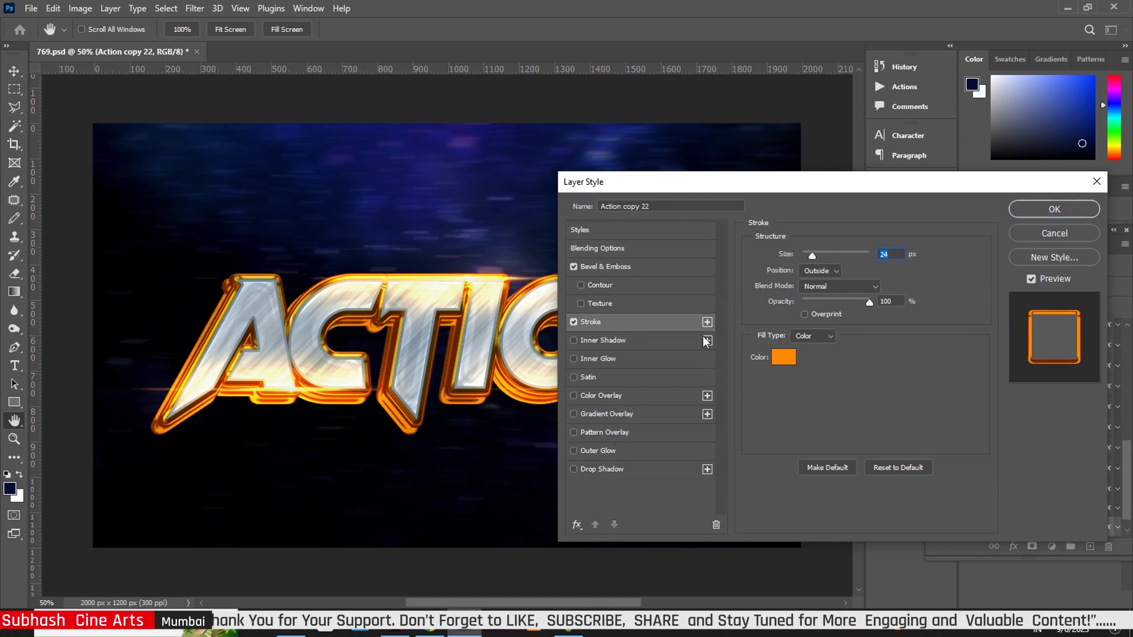
pyautogui.moveTo(812, 258); pyautogui.dragTo(810, 257)
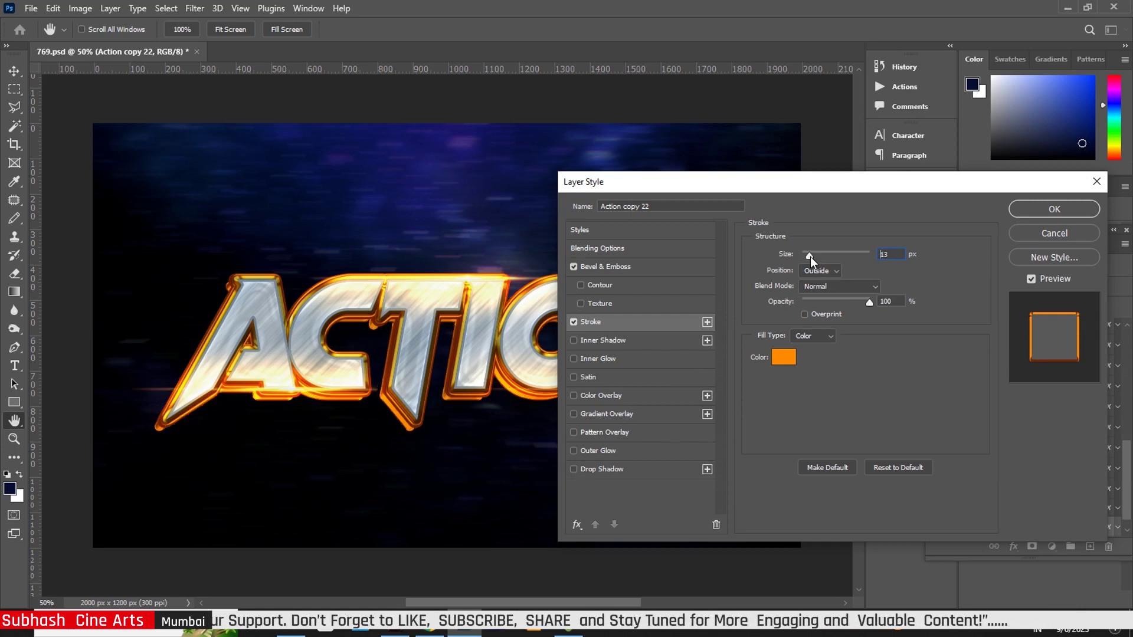
pyautogui.click(810, 257)
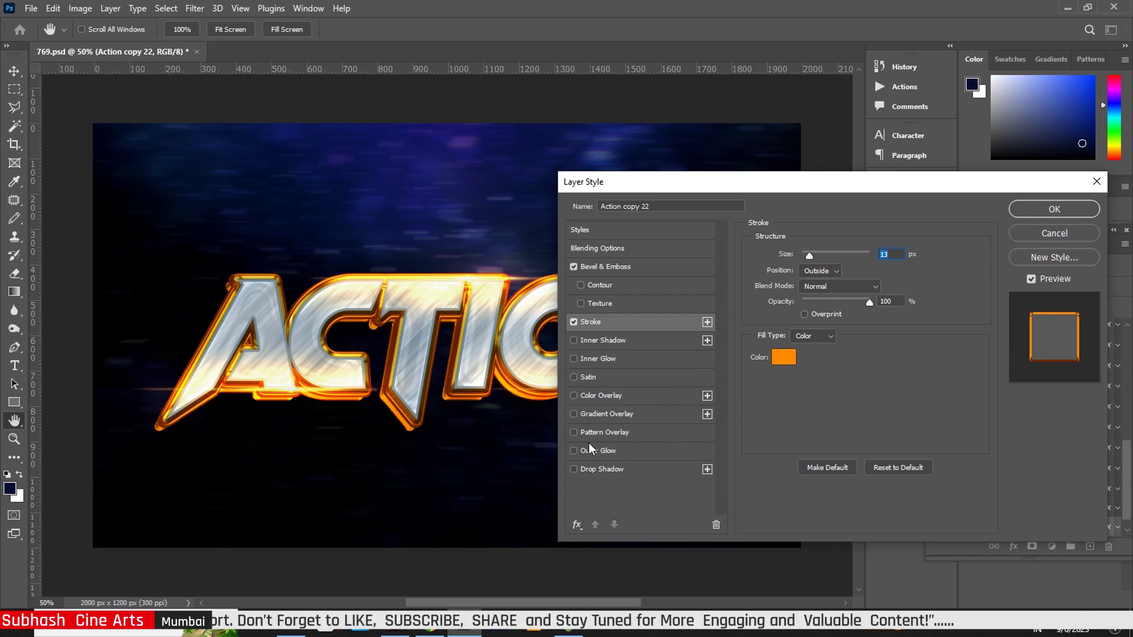
pyautogui.click(573, 469)
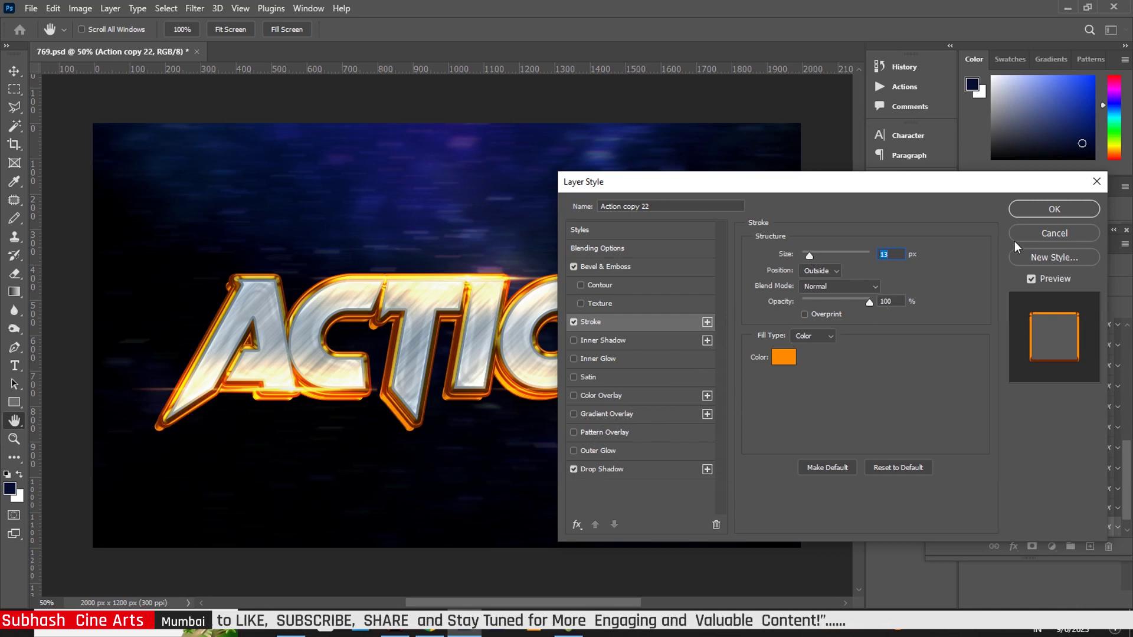
pyautogui.click(1041, 216)
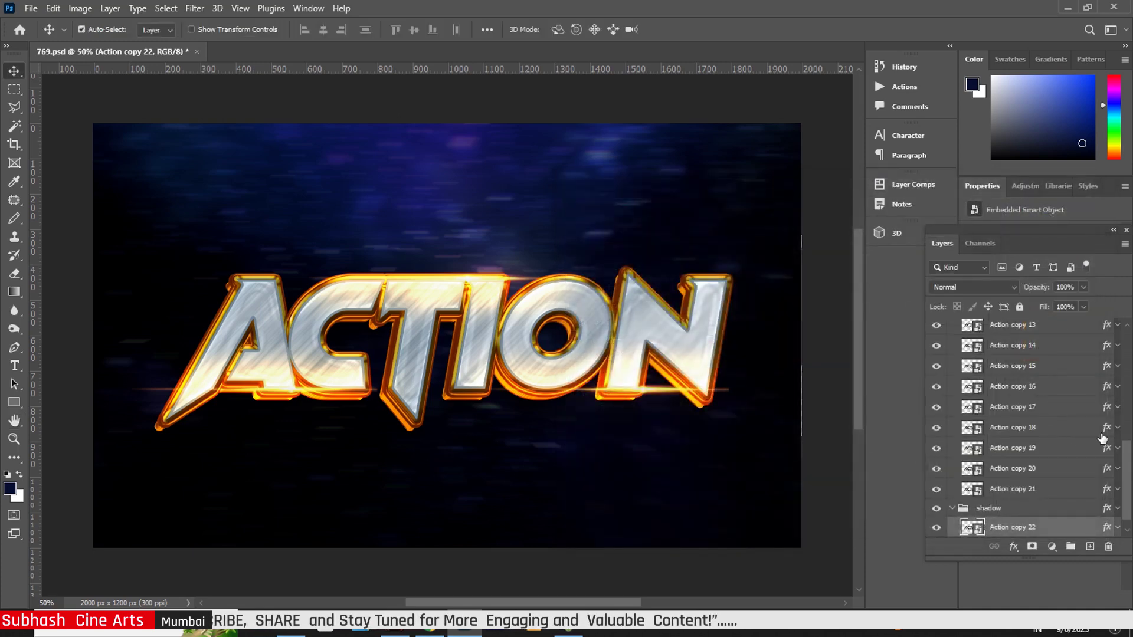
# - Expand the group's layers and shift the right flare streak just below the letters
pyautogui.scroll(-1, 1126, 459)
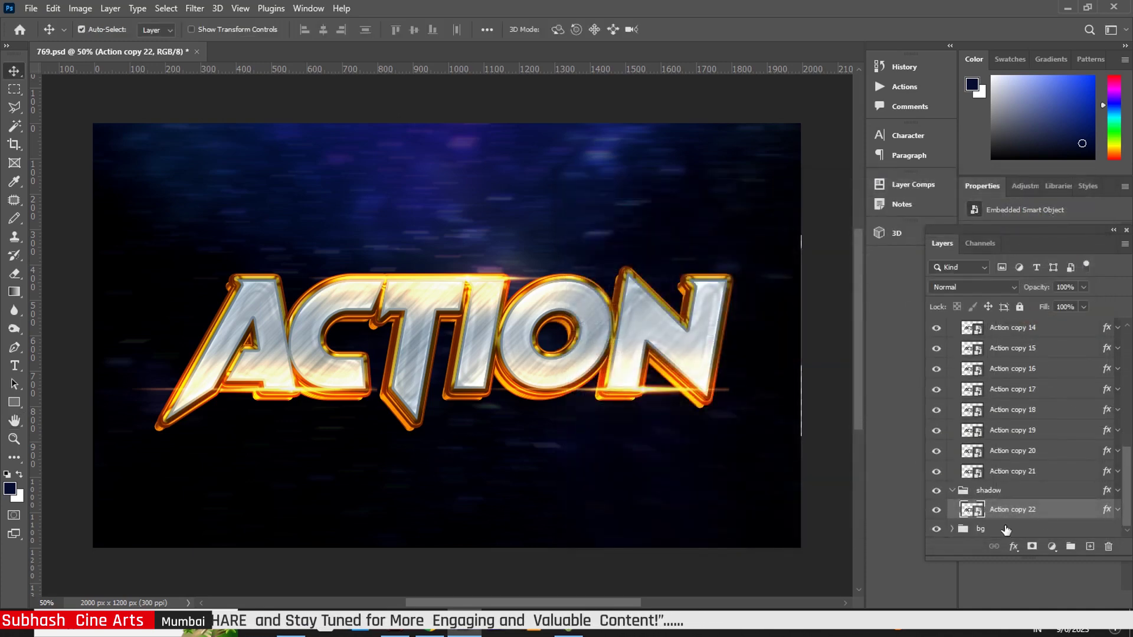
pyautogui.click(951, 529)
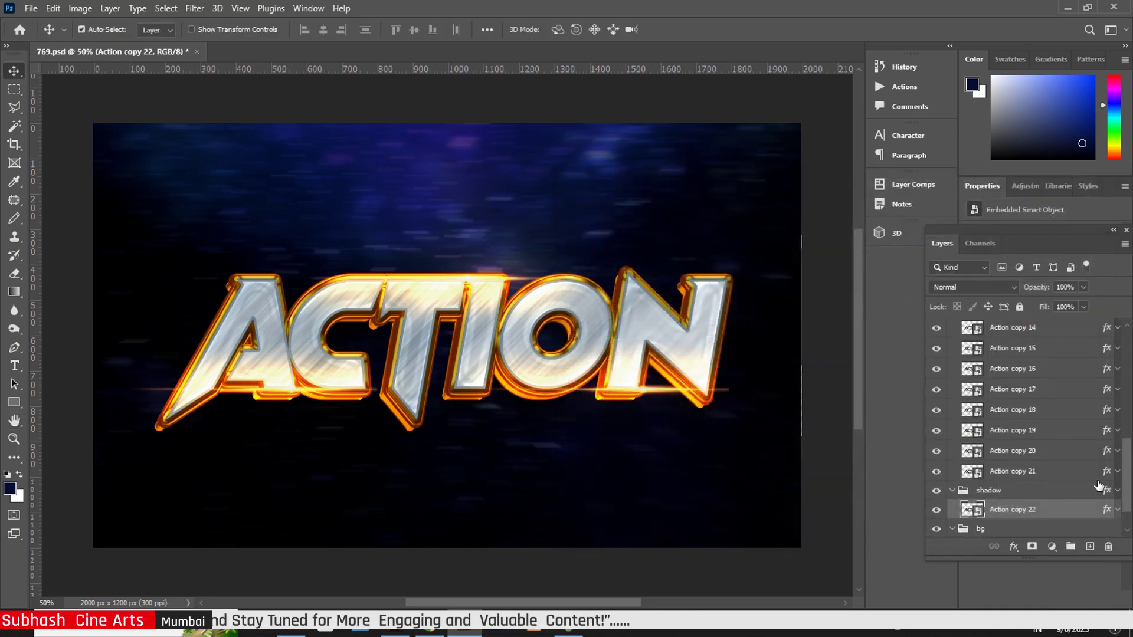
pyautogui.scroll(-2, 1128, 472)
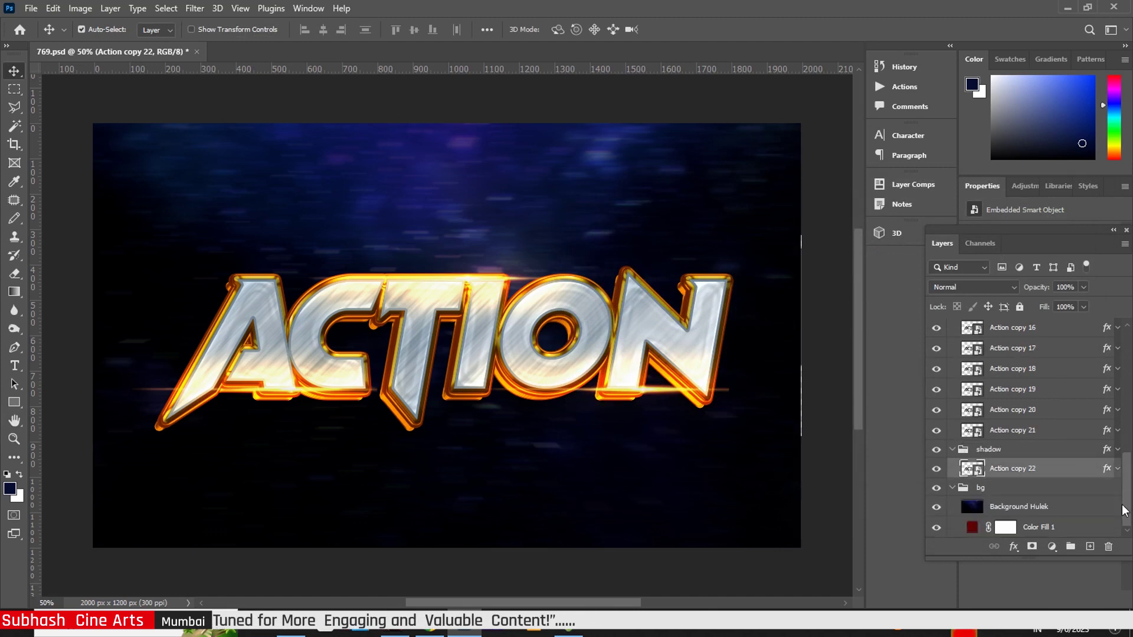
pyautogui.click(972, 510)
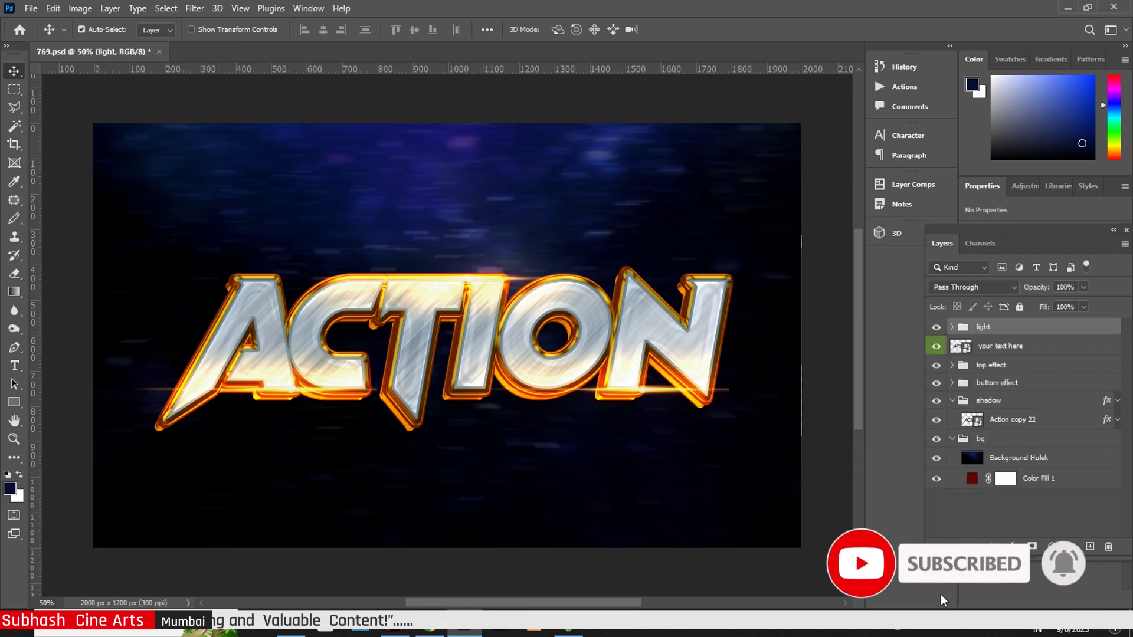
pyautogui.click(640, 392)
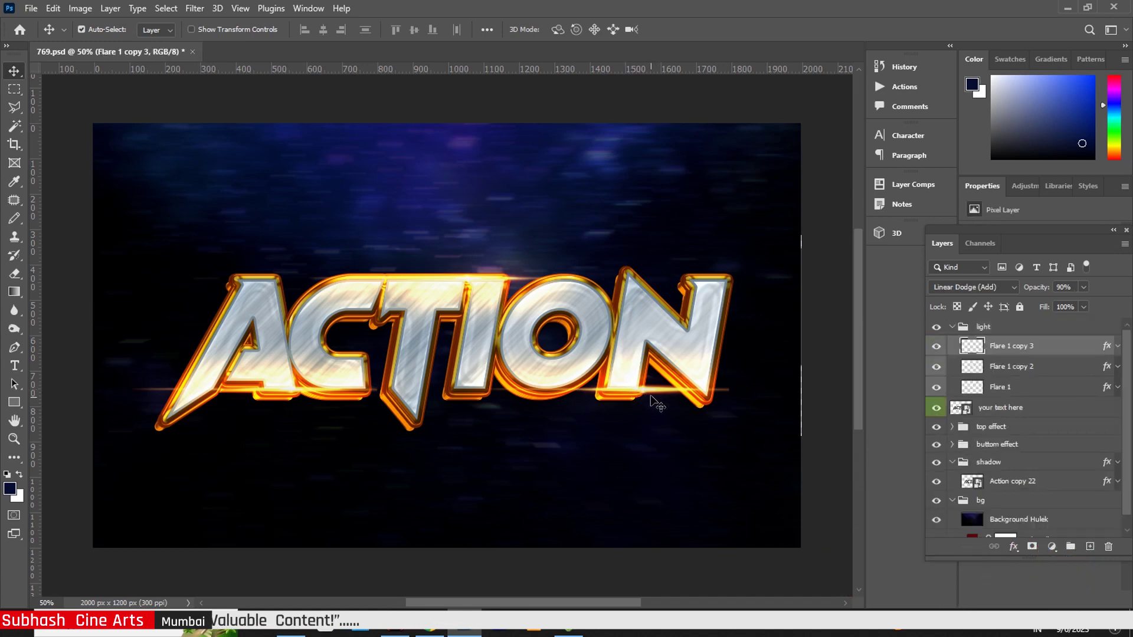
pyautogui.moveTo(641, 416); pyautogui.dragTo(646, 393)
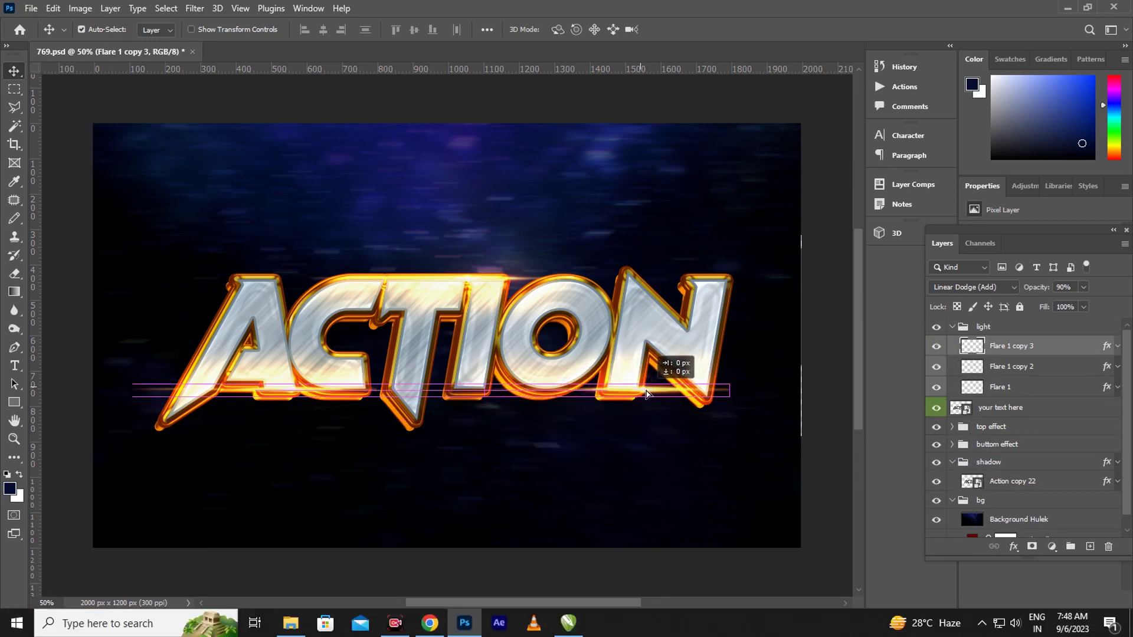
# - Move Flare 1 copy 2 along the top edge of ACTION and enlarge it slightly
pyautogui.click(485, 282)
pyautogui.moveTo(486, 278); pyautogui.dragTo(480, 275)
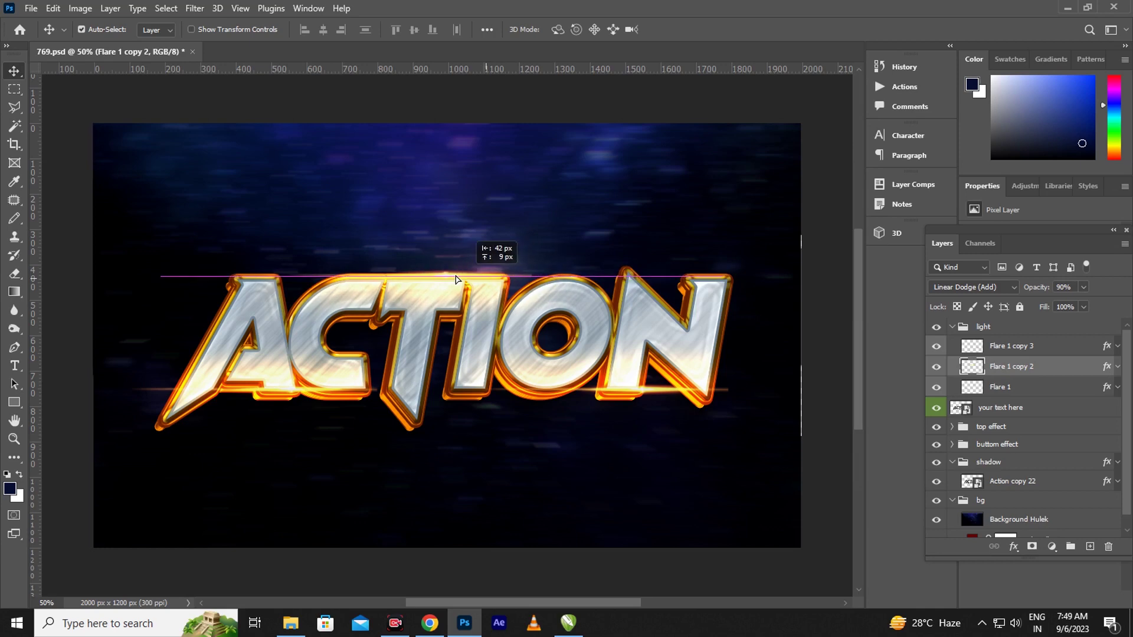
pyautogui.moveTo(480, 279); pyautogui.dragTo(432, 275)
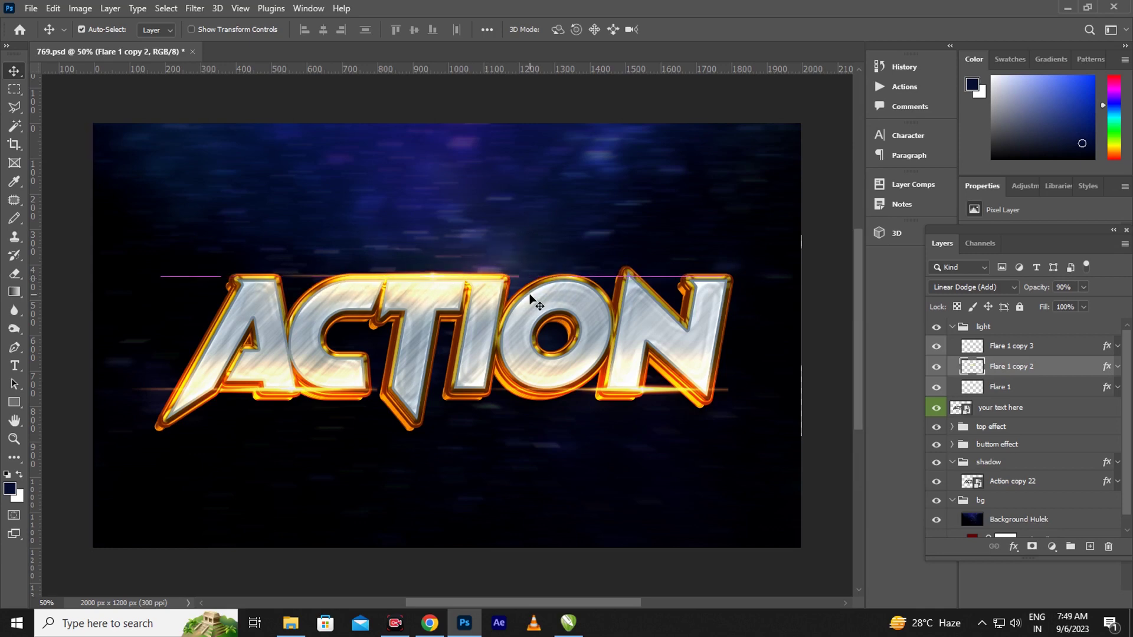
pyautogui.hotkey('ctrl', 't')
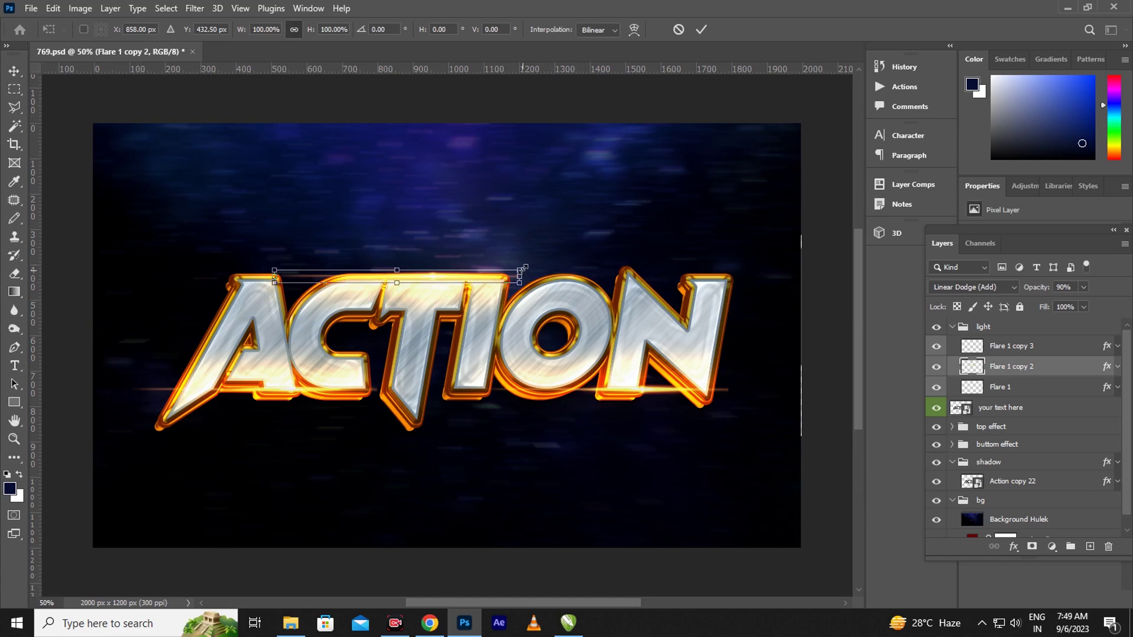
pyautogui.moveTo(519, 270); pyautogui.dragTo(531, 270)
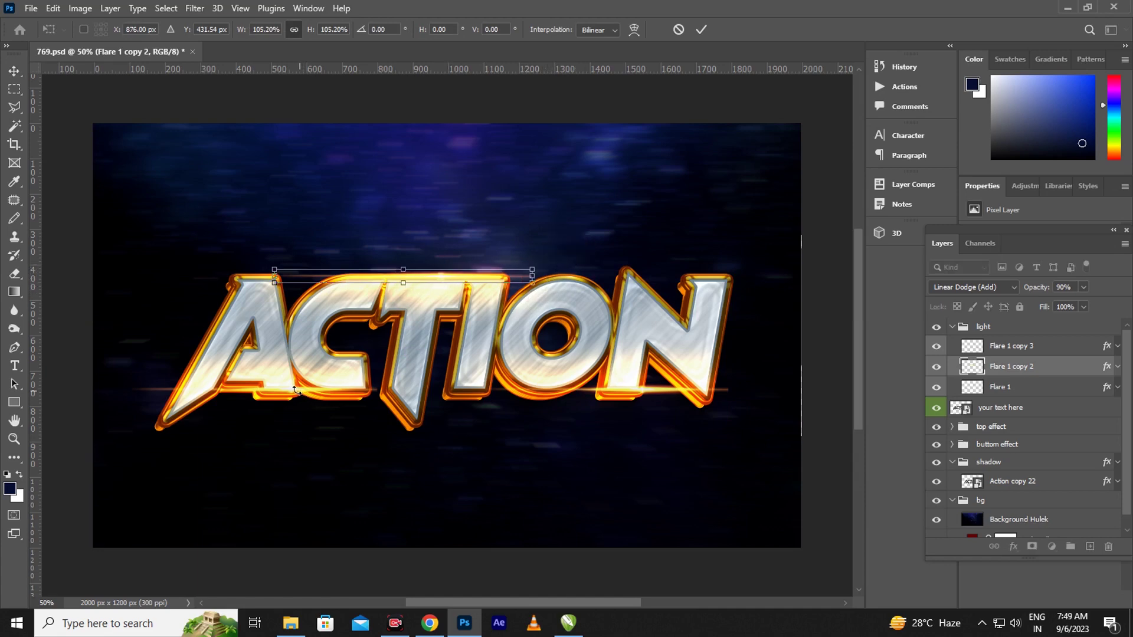
pyautogui.click(19, 71)
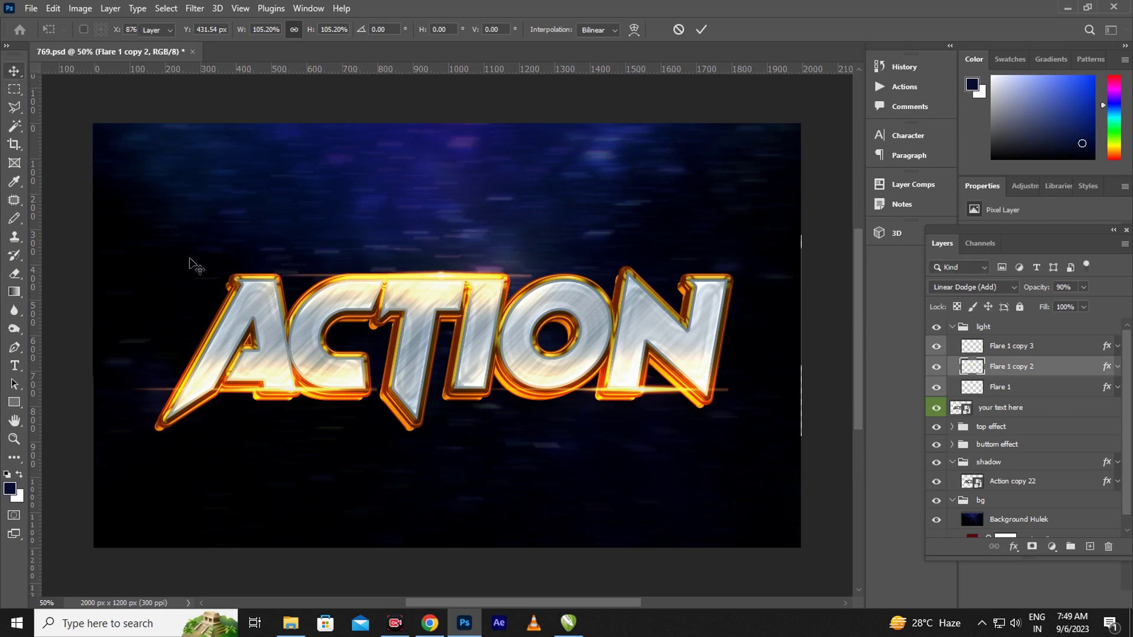
# - Place the Flare 1 streak along the letters' base and collapse the light group
pyautogui.moveTo(318, 396); pyautogui.dragTo(299, 393)
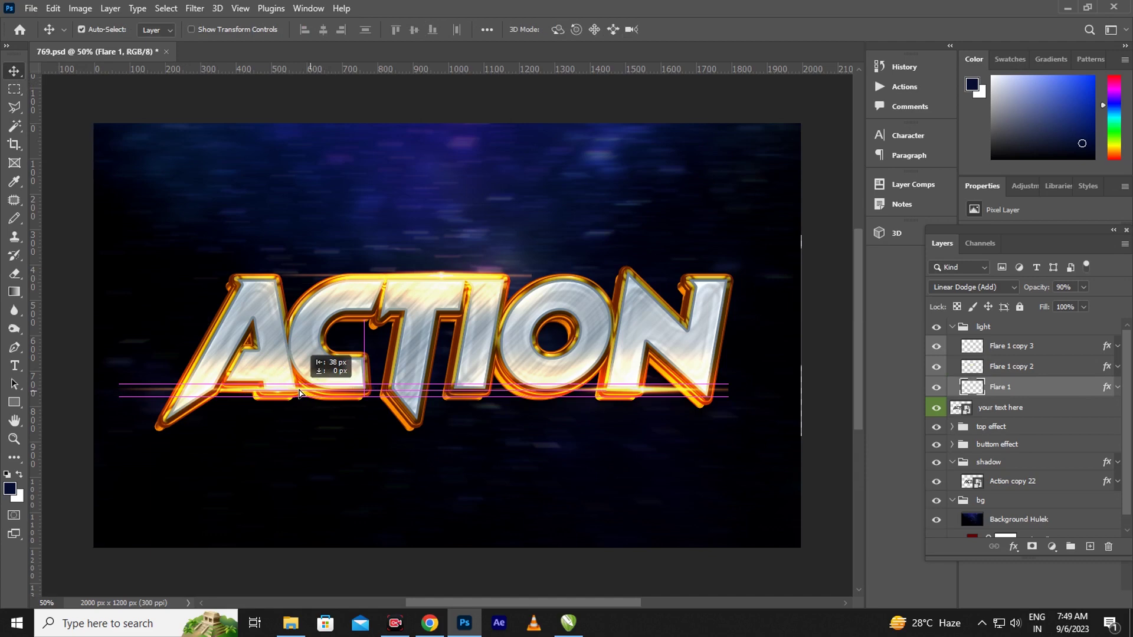
pyautogui.moveTo(299, 393); pyautogui.dragTo(300, 394)
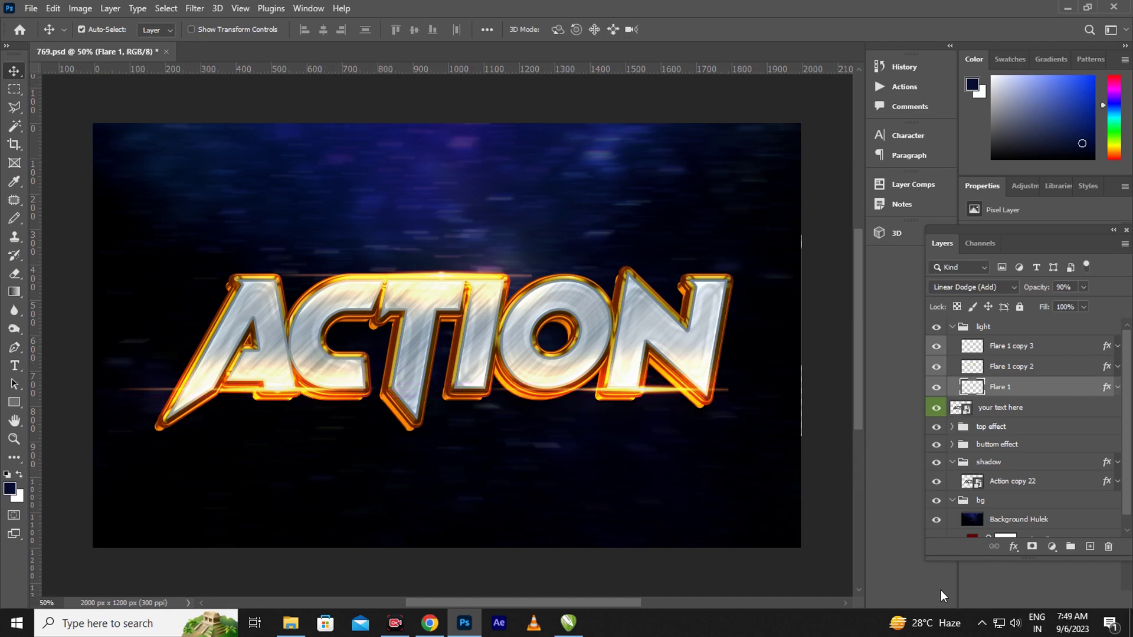
pyautogui.click(952, 326)
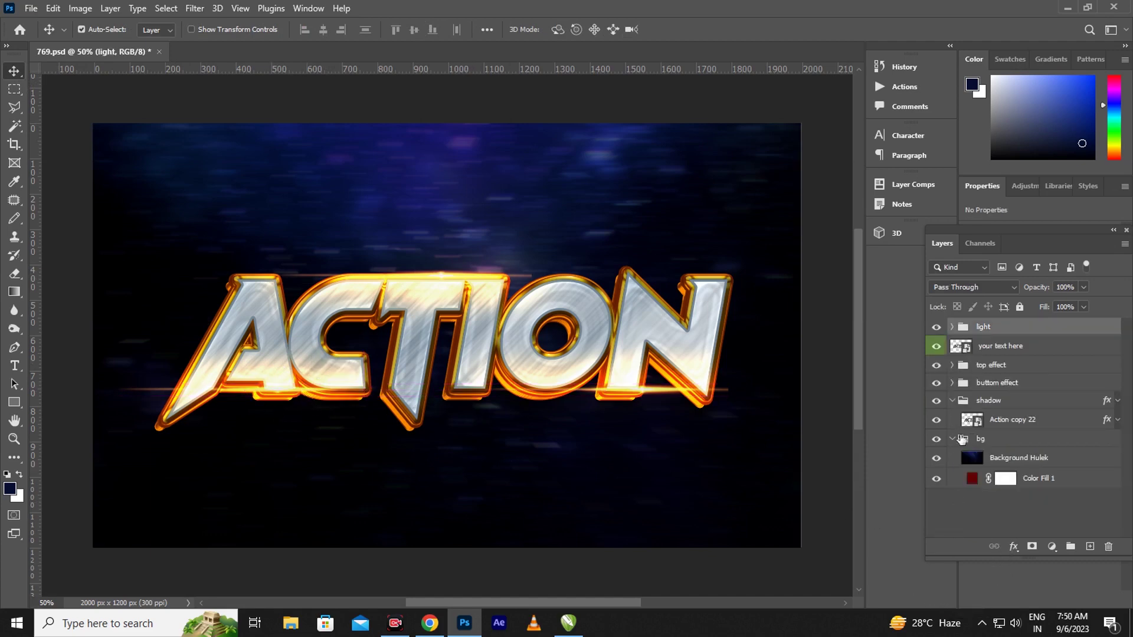
# - Open the 'your text here' smart object, delete the ACTION text, and minimise Photoshop
pyautogui.doubleClick(965, 349)
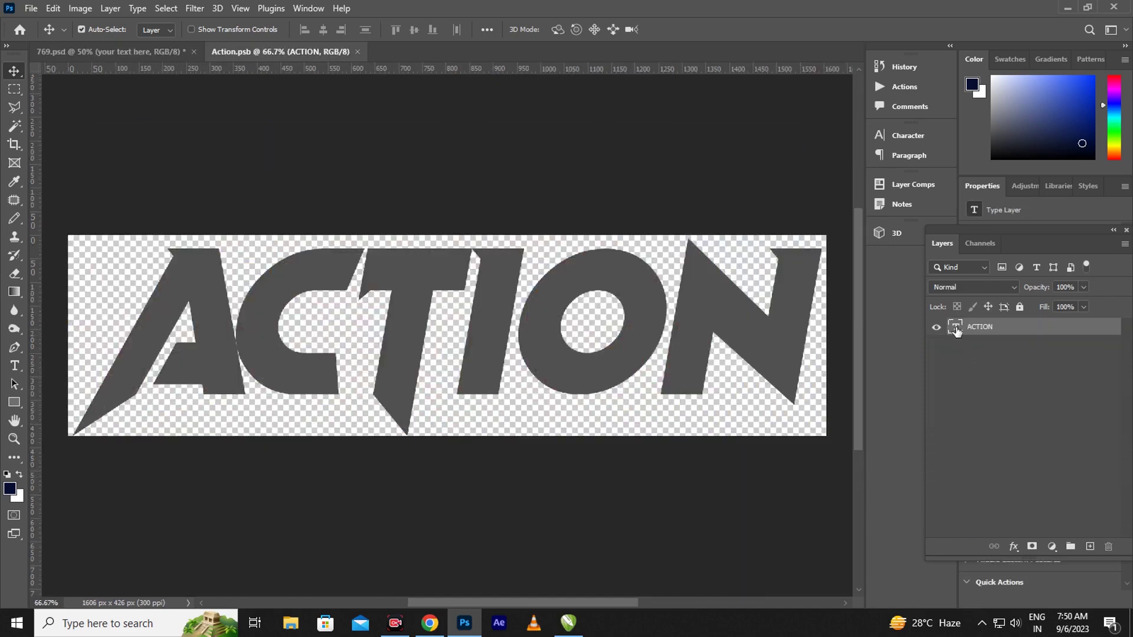
pyautogui.doubleClick(956, 329)
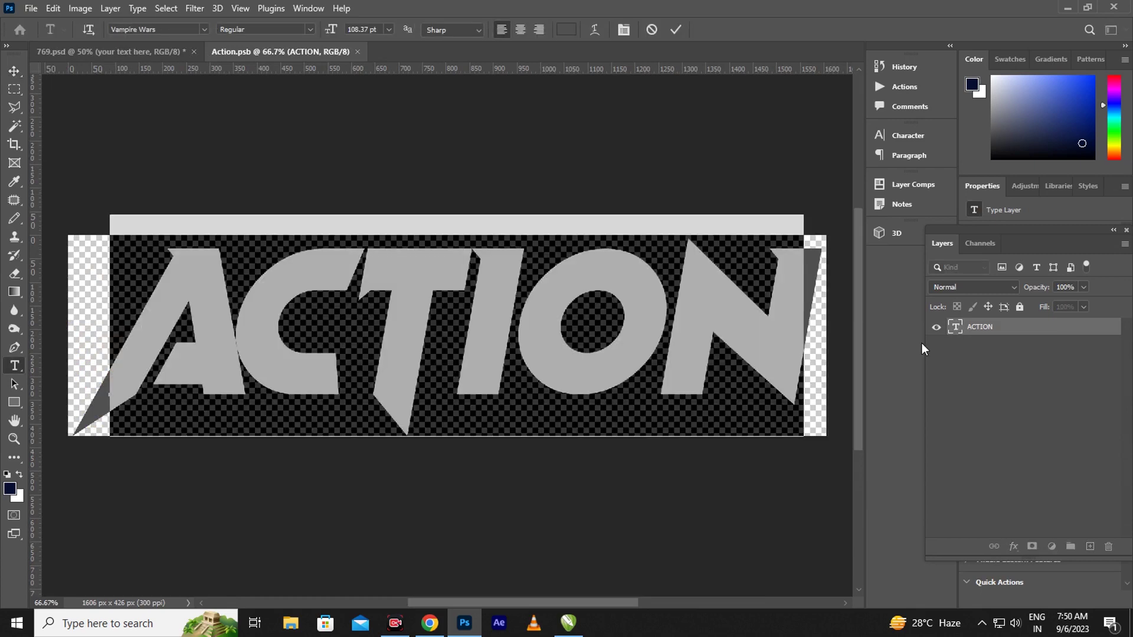
pyautogui.press('BackSpace')
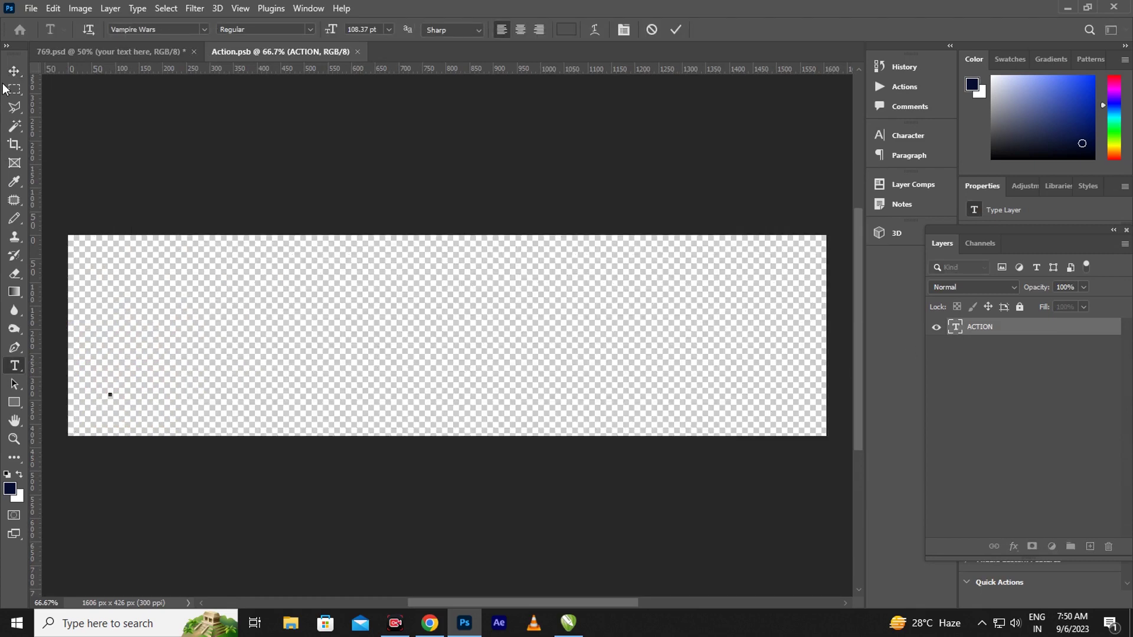
pyautogui.click(15, 70)
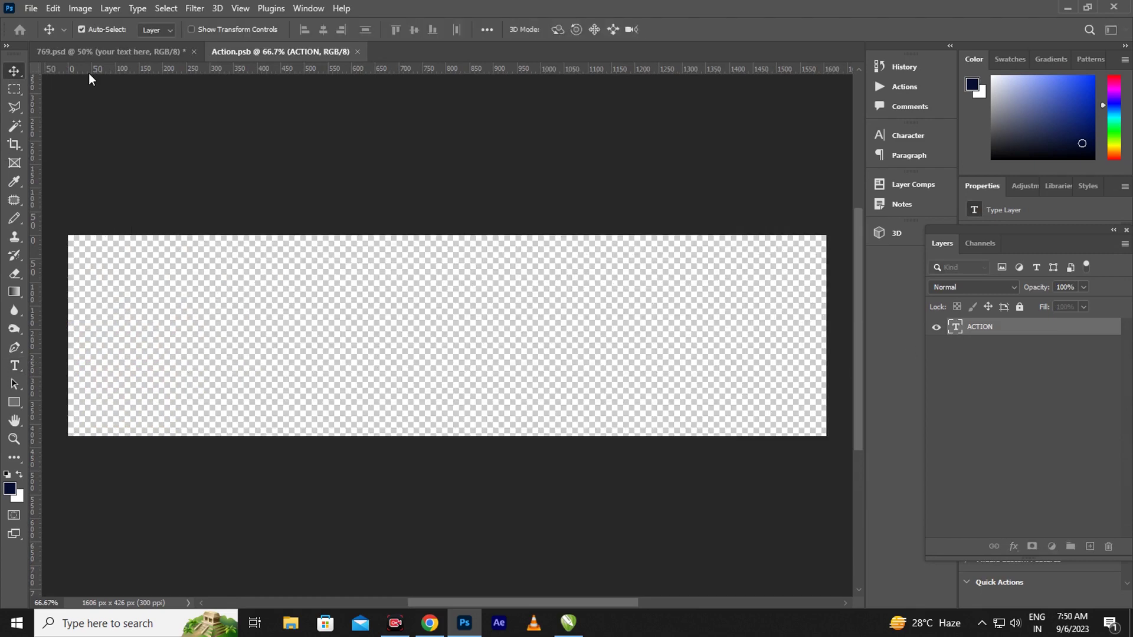
pyautogui.click(1062, 8)
# - Drag the subhash image from the desktop onto the Action.psb canvas
pyautogui.click(141, 141)
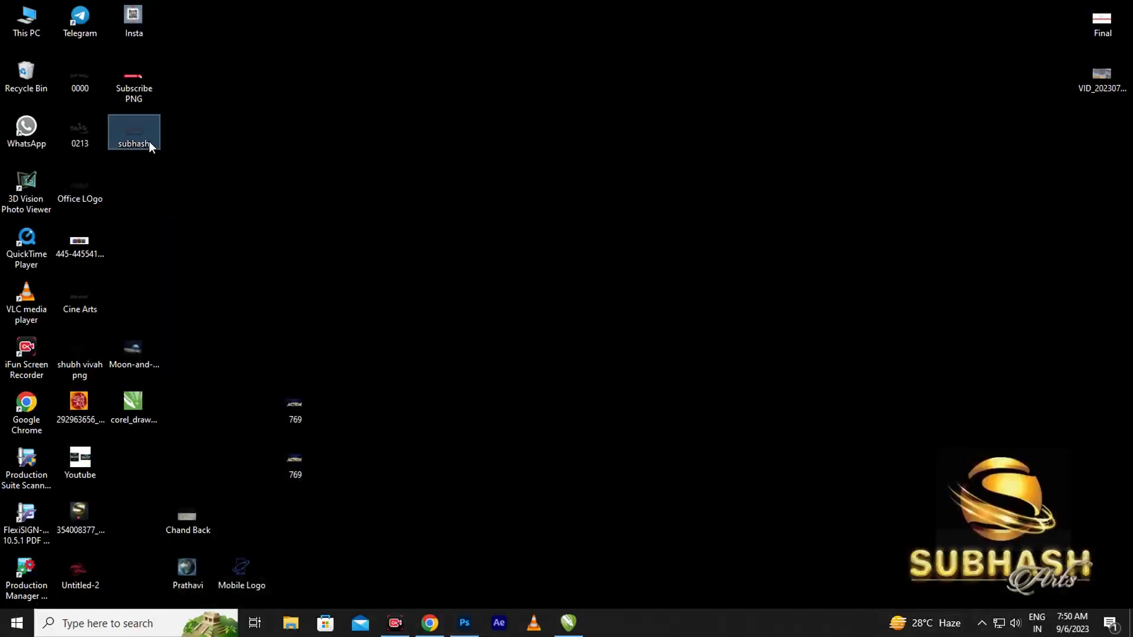
pyautogui.moveTo(482, 514); pyautogui.dragTo(435, 362)
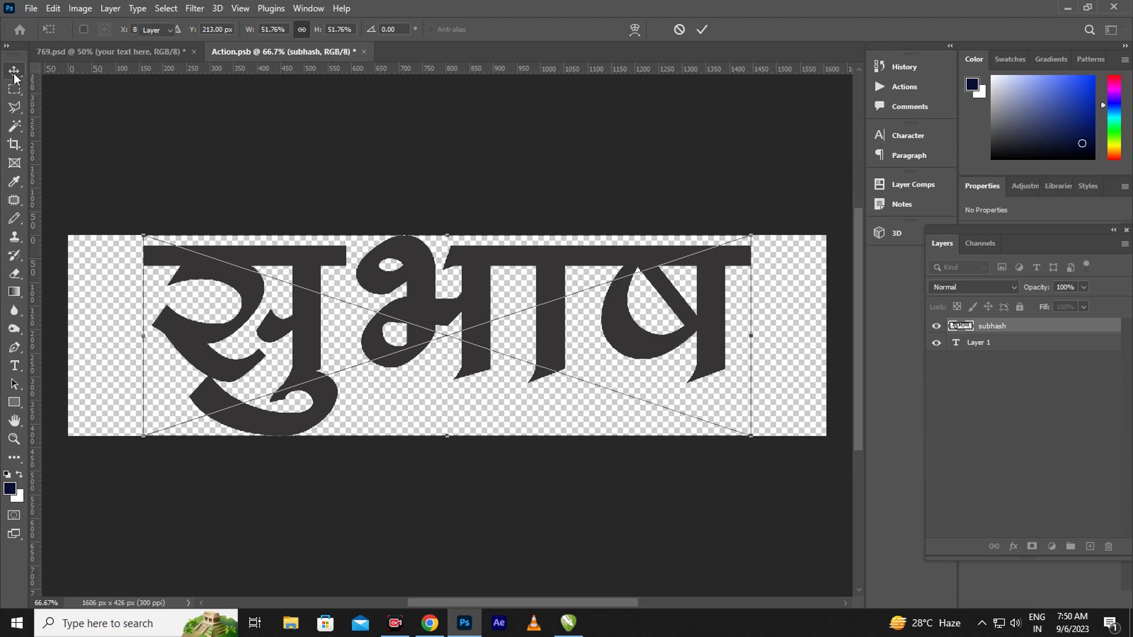
# - Confirm the subhash placement, then close Action.psb and save it
pyautogui.press('Return')
pyautogui.click(364, 52)
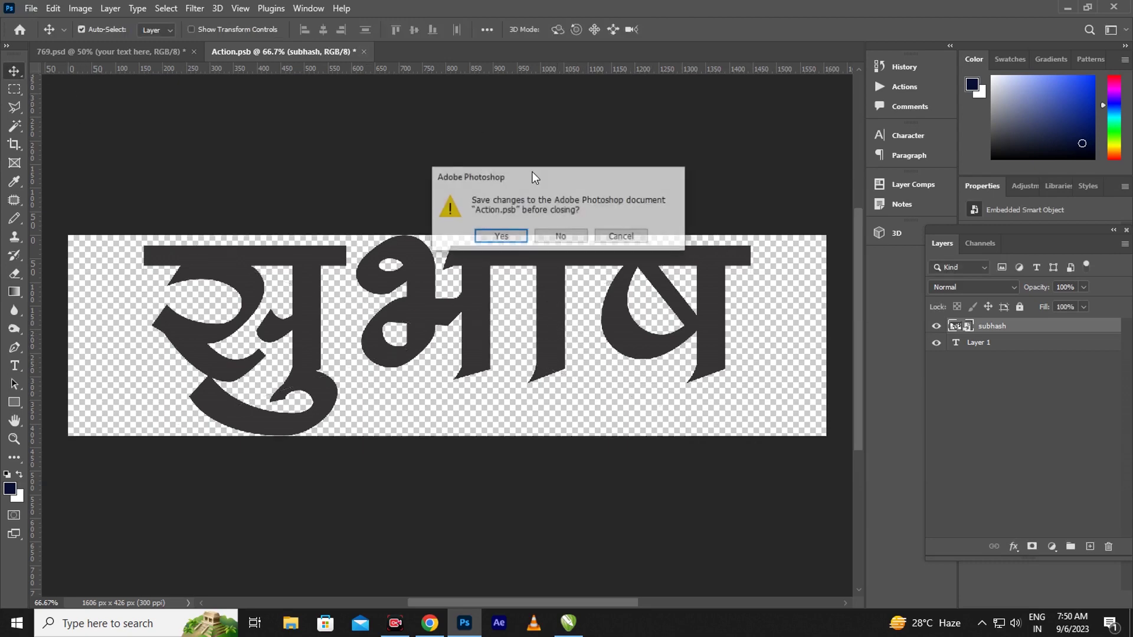
pyautogui.click(501, 241)
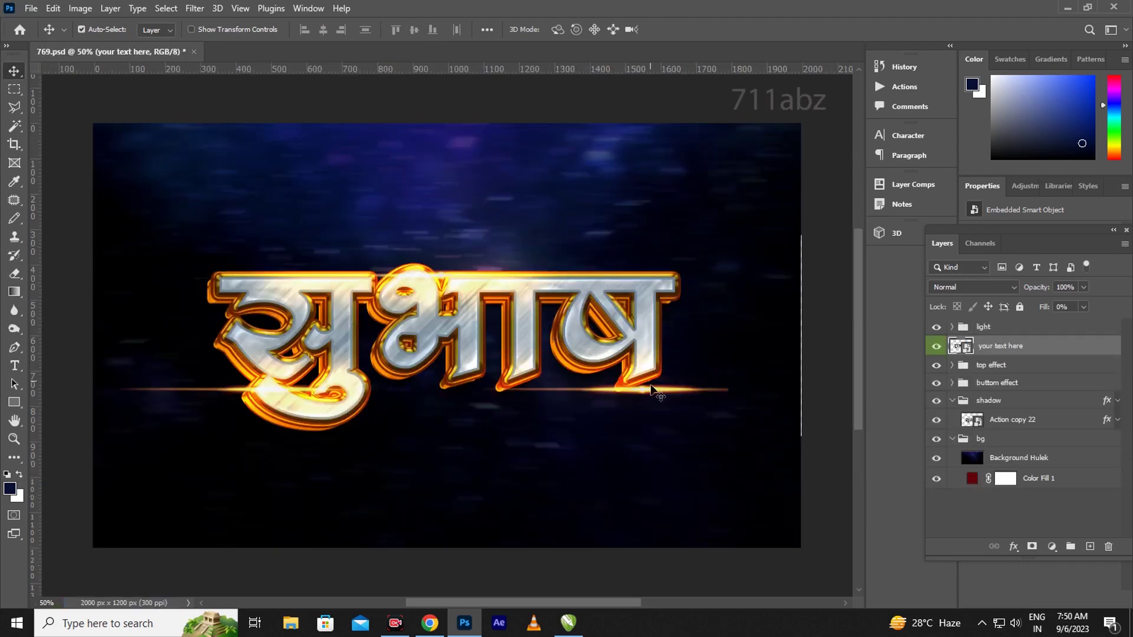
# - Realign the right flare and Flare 1 streaks beneath the new सुभाष text
pyautogui.moveTo(645, 401); pyautogui.dragTo(630, 390)
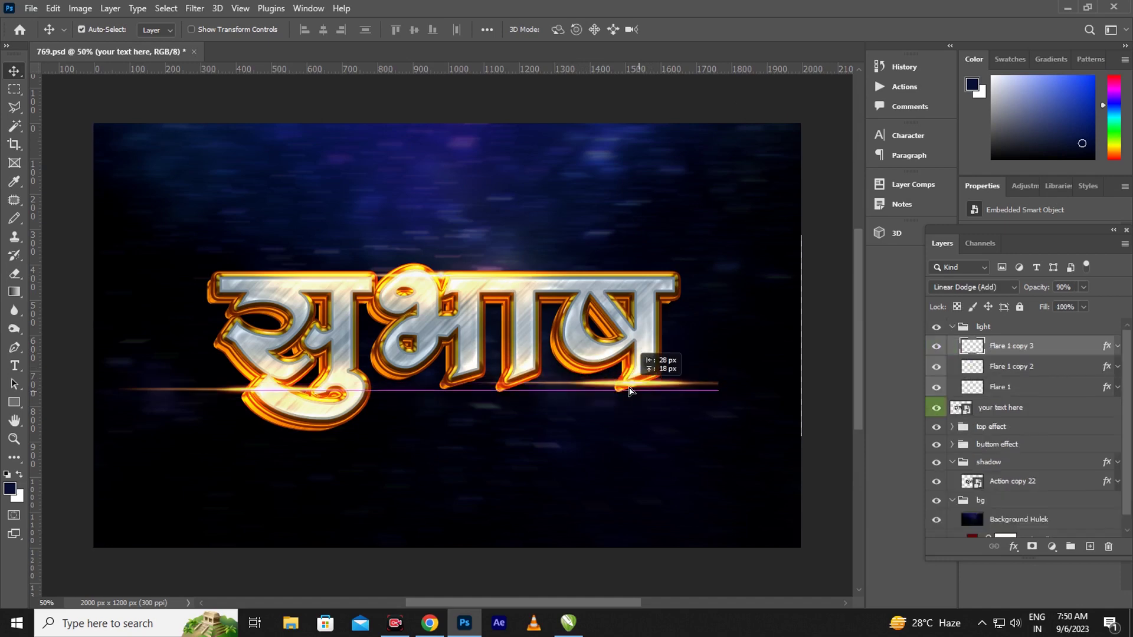
pyautogui.click(274, 395)
pyautogui.moveTo(275, 395); pyautogui.dragTo(314, 426)
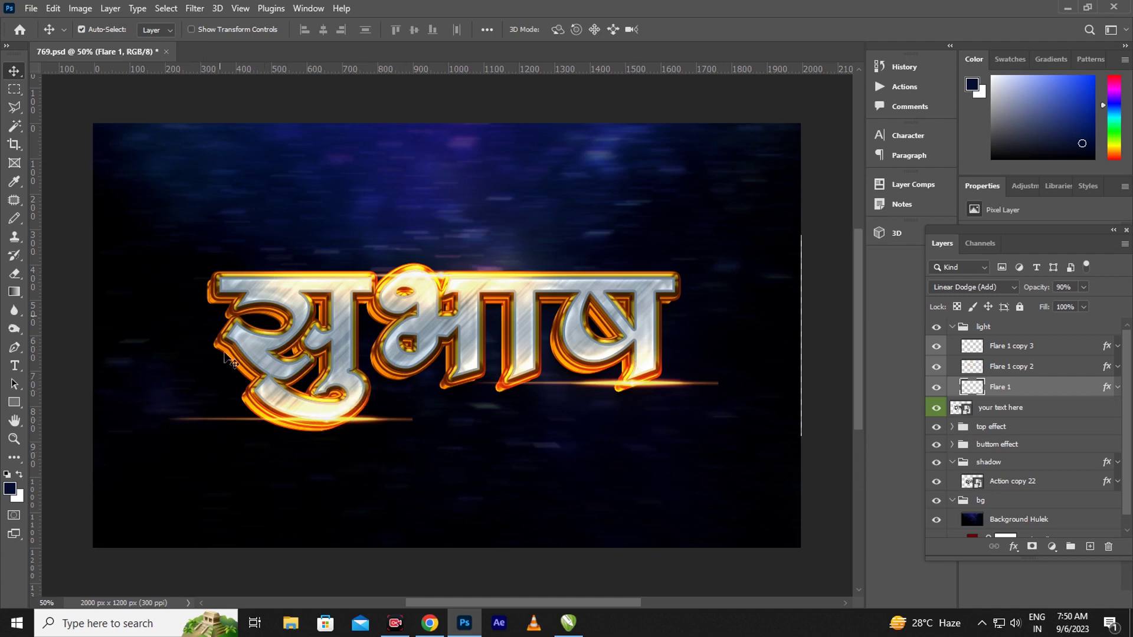